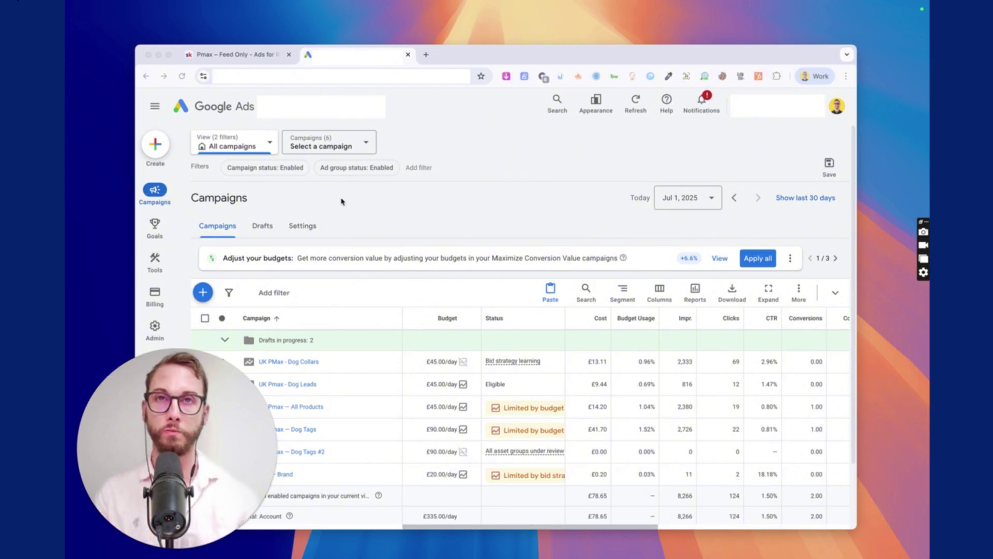
Rename the copied UK Pmax – Dog Tags #2 campaign to UK Pmax – Feed Only and save.
{"action": "scroll", "coordinate": [280, 325], "scroll_direction": "down", "scroll_amount": 3}
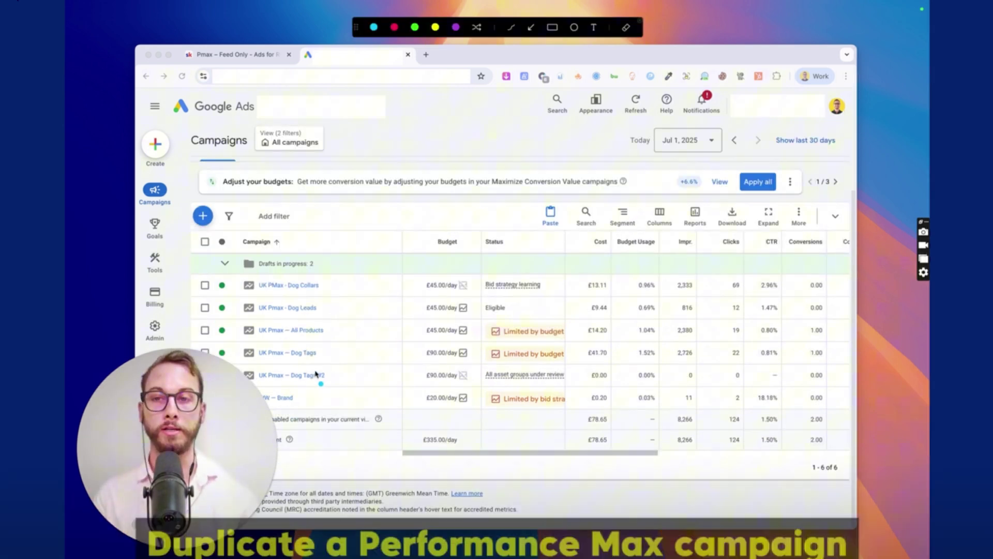
{"action": "left_click_drag", "start_coordinate": [326, 362], "coordinate": [255, 361]}
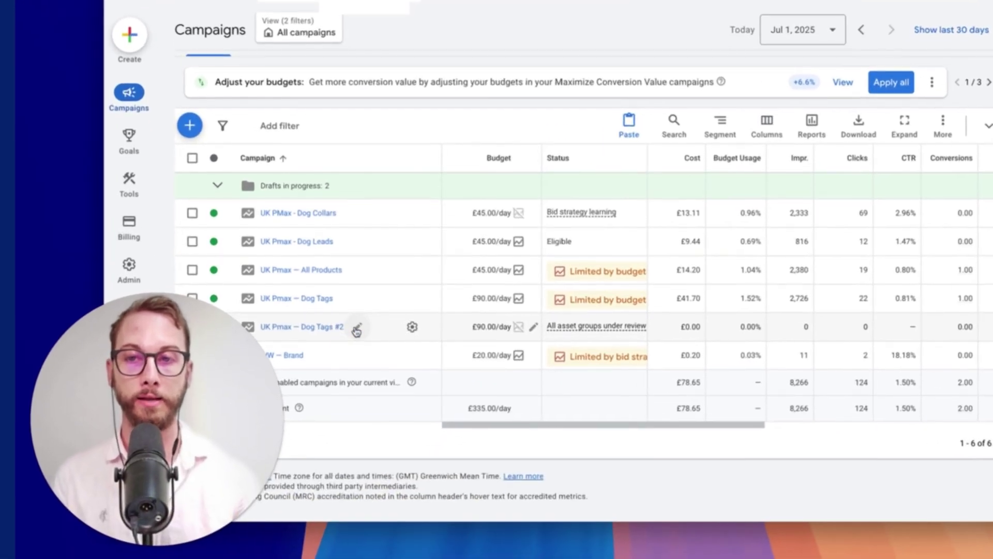
{"action": "left_click", "coordinate": [333, 375]}
{"action": "left_click_drag", "start_coordinate": [302, 359], "coordinate": [377, 359]}
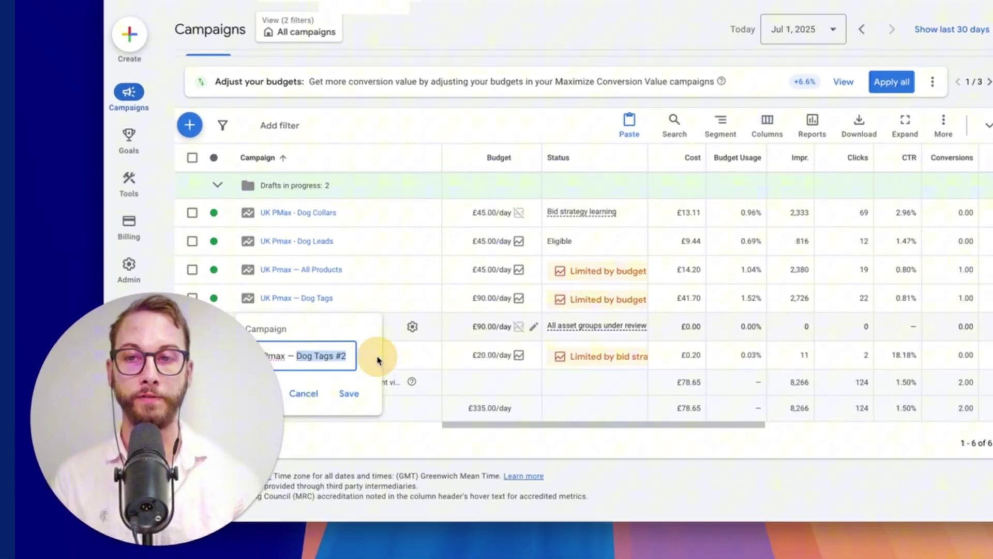
{"action": "type", "text": "Feed Only"}
{"action": "left_click", "coordinate": [349, 393]}
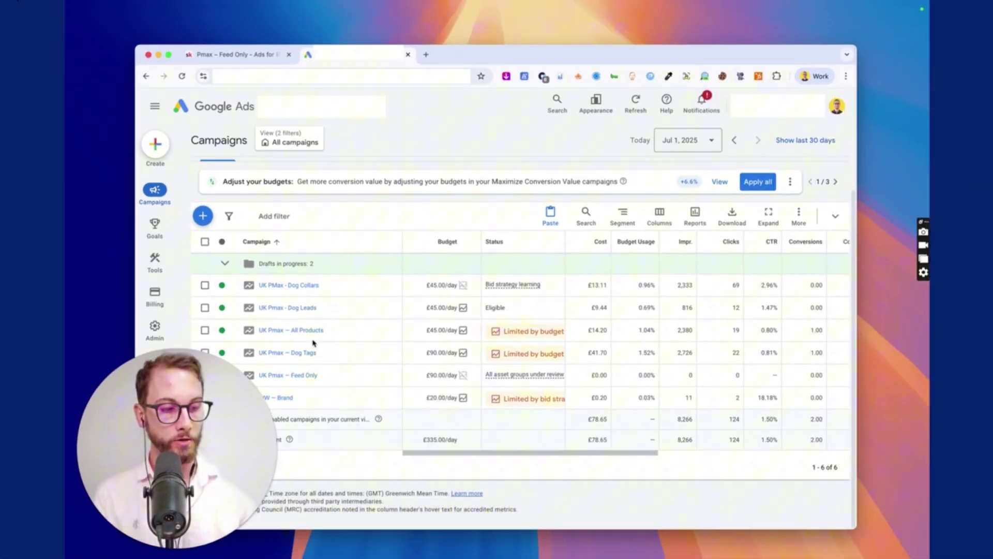
Start a brand-new asset group from the Feed Only campaign's asset groups page.
{"action": "left_click", "coordinate": [298, 376]}
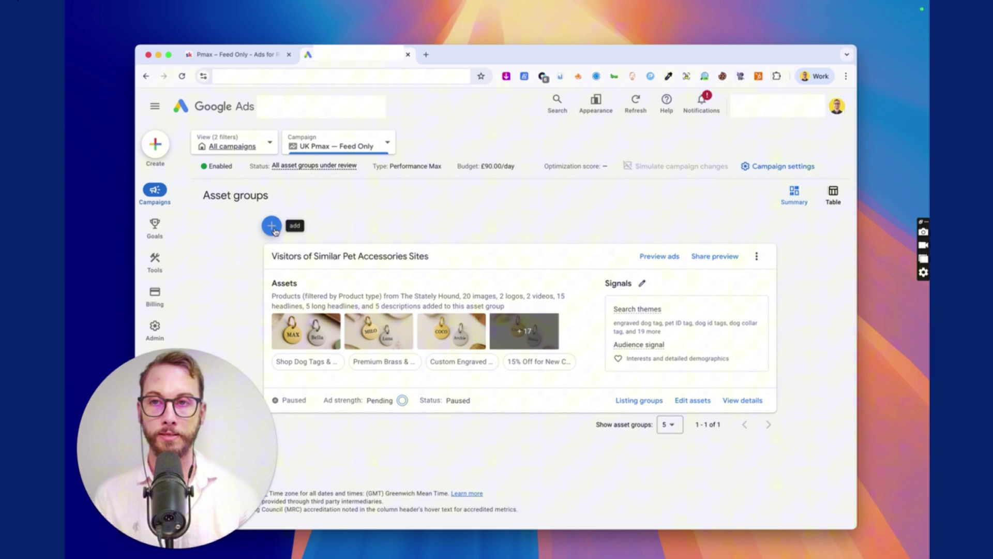
{"action": "left_click", "coordinate": [271, 226]}
{"action": "left_click", "coordinate": [337, 237]}
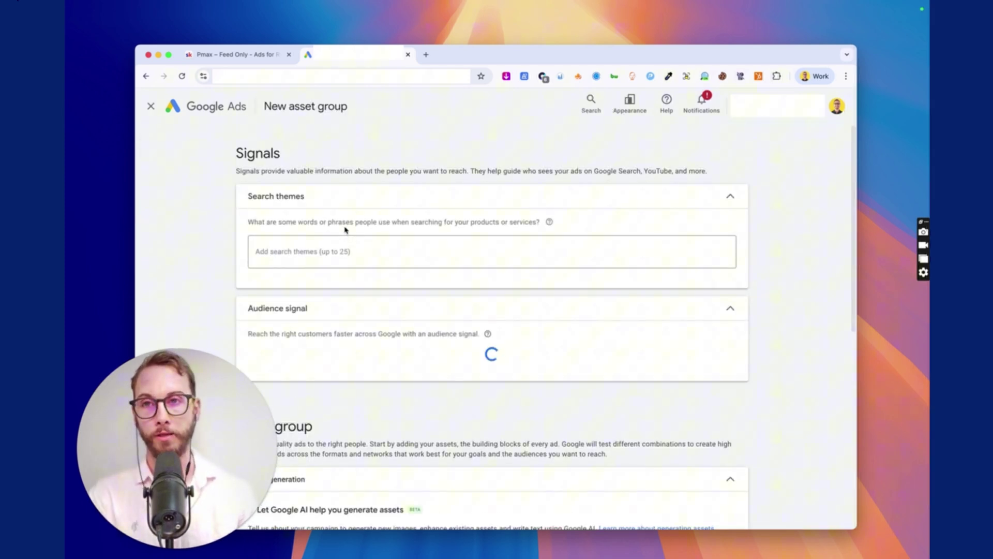
Collapse Asset generation and name the new asset group All Products.
{"action": "scroll", "coordinate": [396, 232], "scroll_direction": "down", "scroll_amount": 3}
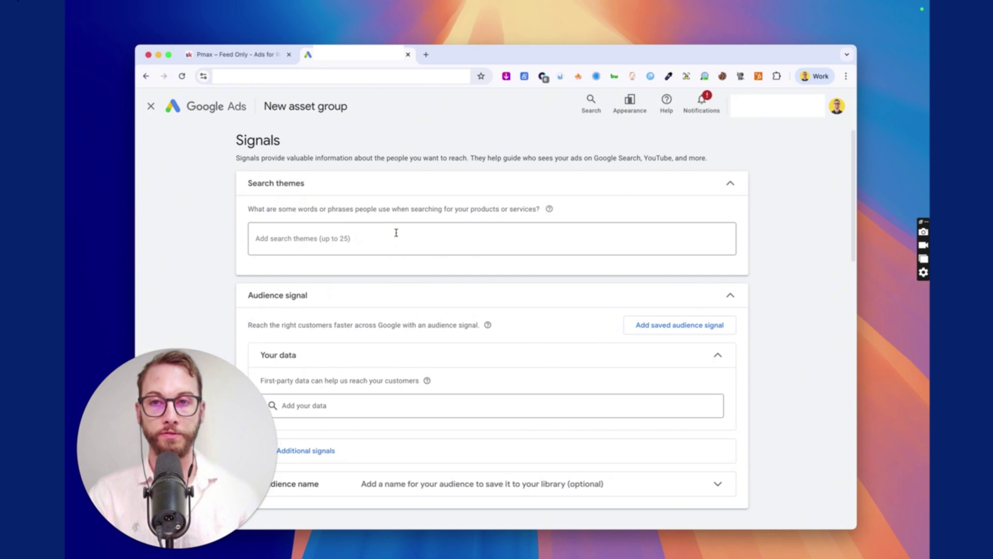
{"action": "scroll", "coordinate": [343, 243], "scroll_direction": "down", "scroll_amount": 5}
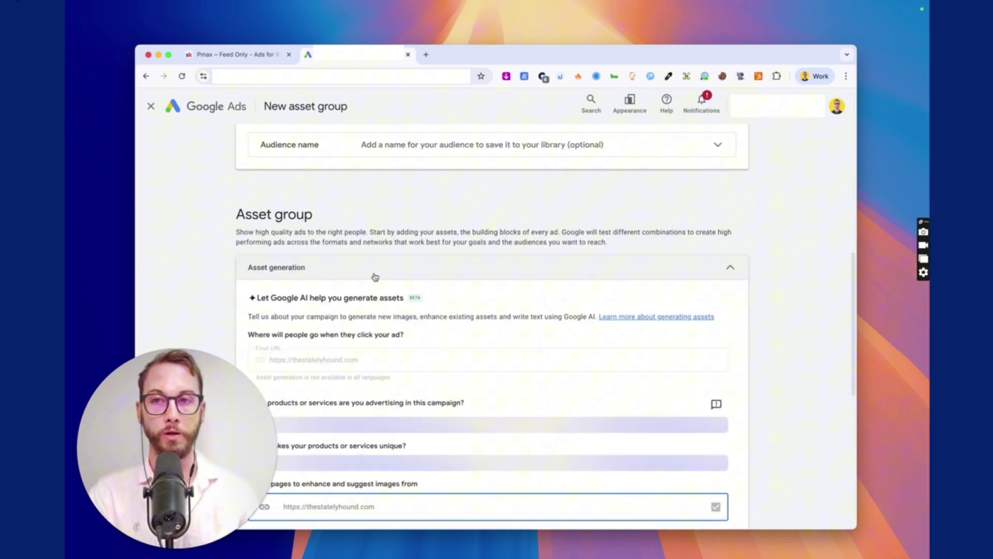
{"action": "left_click", "coordinate": [731, 269]}
{"action": "scroll", "coordinate": [346, 246], "scroll_direction": "down", "scroll_amount": 1}
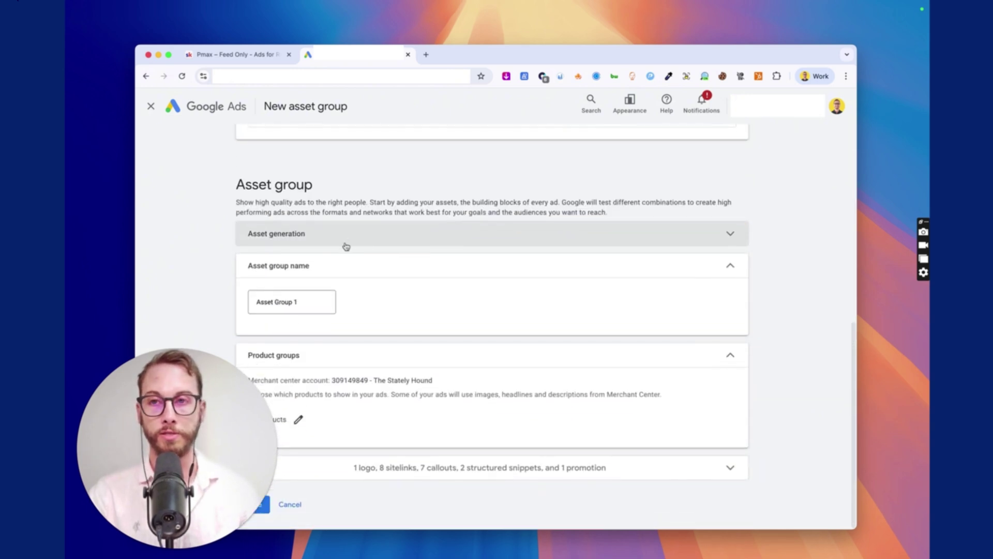
{"action": "left_click", "coordinate": [290, 304]}
{"action": "type", "text": "All"}
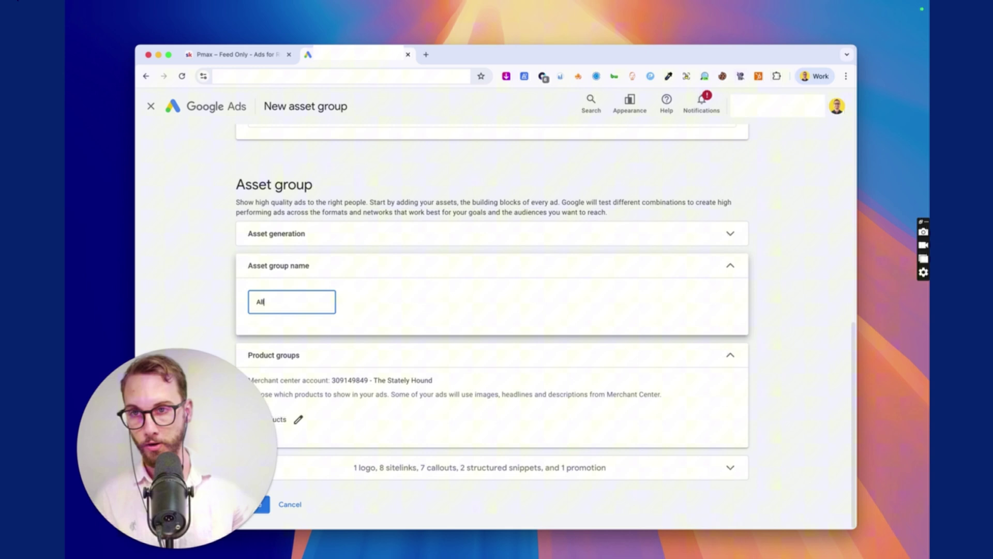
{"action": "type", "text": " Products"}
{"action": "left_click", "coordinate": [544, 470]}
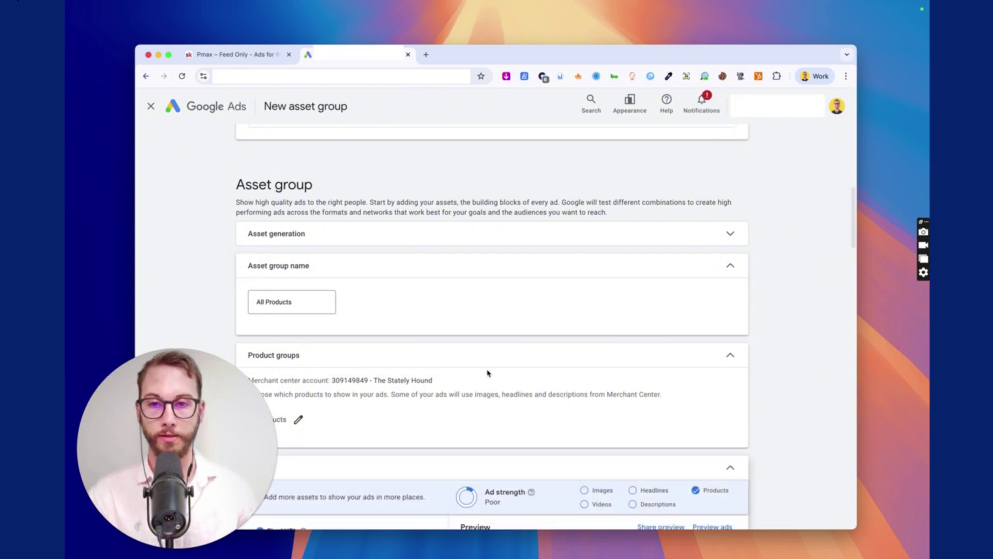
Clear the asset group's Final URL field so it is left empty.
{"action": "scroll", "coordinate": [488, 374], "scroll_direction": "down", "scroll_amount": 7}
{"action": "left_click", "coordinate": [336, 204]}
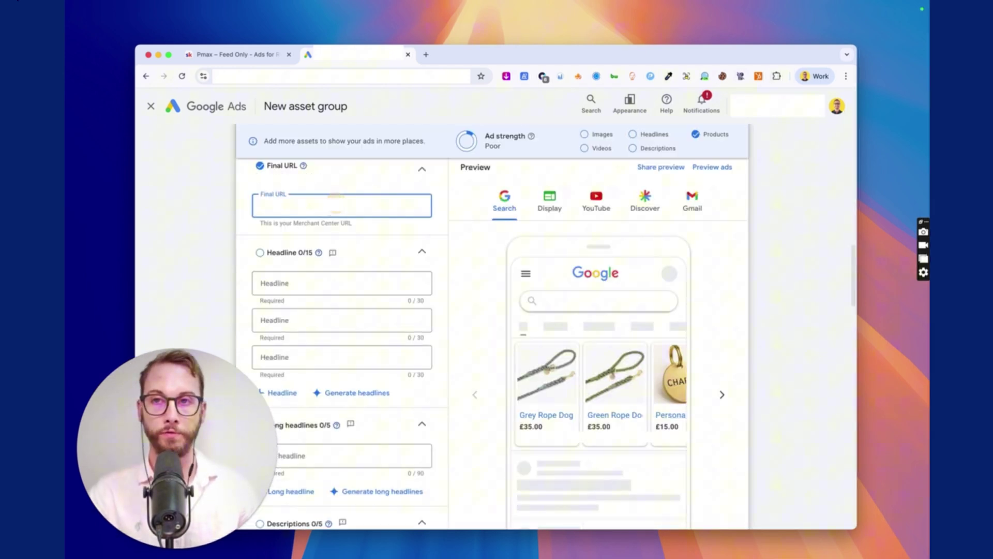
{"action": "key", "text": "BackSpace"}
{"action": "left_click", "coordinate": [225, 212]}
{"action": "key", "text": "ctrl+a"}
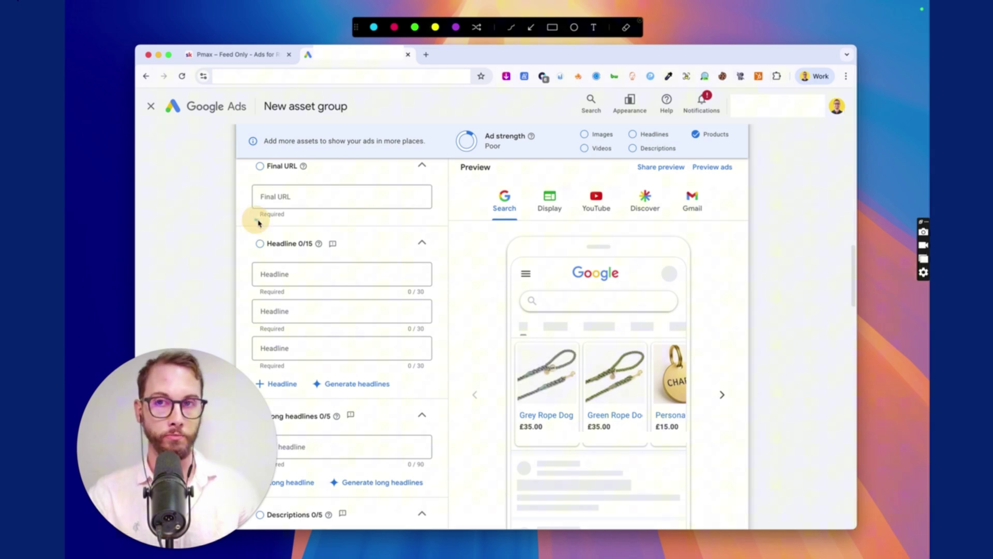
{"action": "mouse_move", "coordinate": [259, 222]}
{"action": "left_mouse_down"}
{"action": "mouse_move", "coordinate": [388, 160]}
{"action": "mouse_move", "coordinate": [332, 231]}
{"action": "left_mouse_up"}
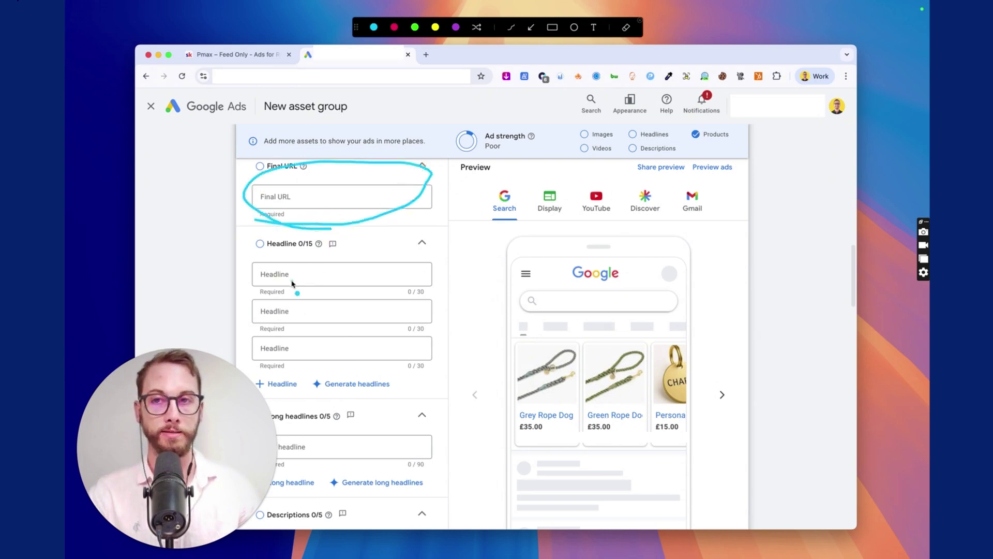
{"action": "left_click_drag", "start_coordinate": [296, 311], "coordinate": [330, 303]}
{"action": "left_click_drag", "start_coordinate": [299, 343], "coordinate": [350, 341]}
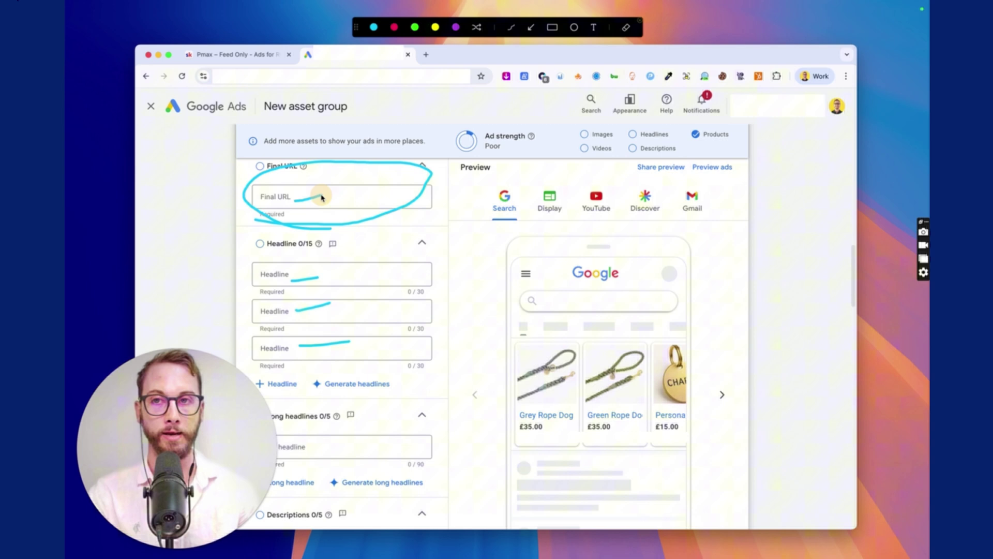
{"action": "left_click_drag", "start_coordinate": [322, 197], "coordinate": [330, 192]}
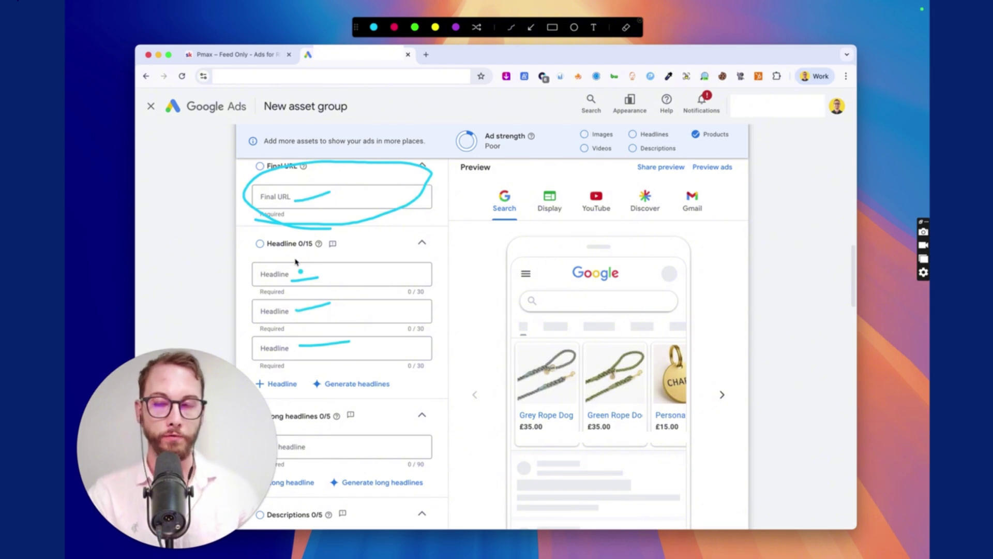
{"action": "mouse_move", "coordinate": [217, 170]}
{"action": "left_mouse_down"}
{"action": "mouse_move", "coordinate": [248, 150]}
{"action": "mouse_move", "coordinate": [261, 167]}
{"action": "left_mouse_up"}
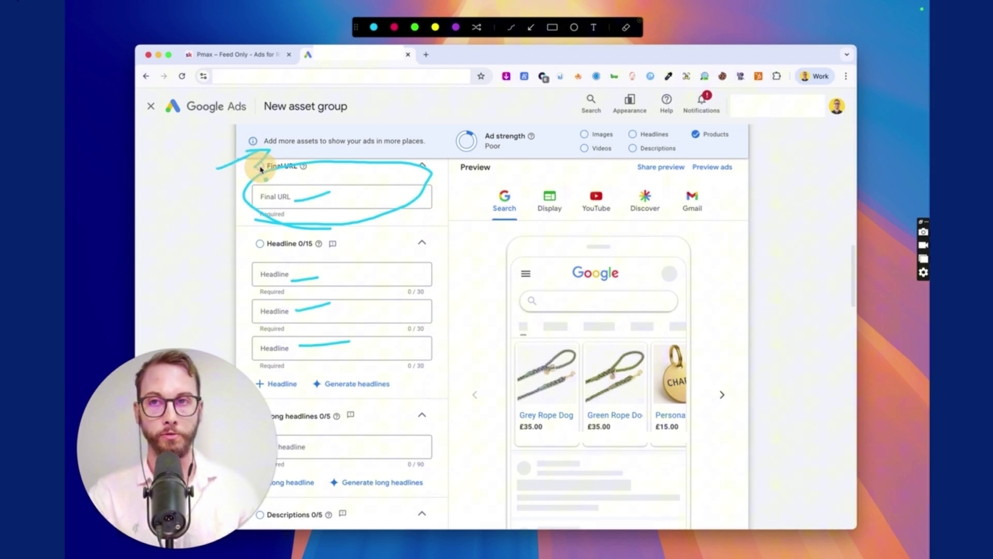
{"action": "key", "text": "Escape"}
Save the All Products asset group from the bottom of the form.
{"action": "scroll", "coordinate": [328, 194], "scroll_direction": "down", "scroll_amount": 4}
{"action": "scroll", "coordinate": [328, 194], "scroll_direction": "down", "scroll_amount": 10}
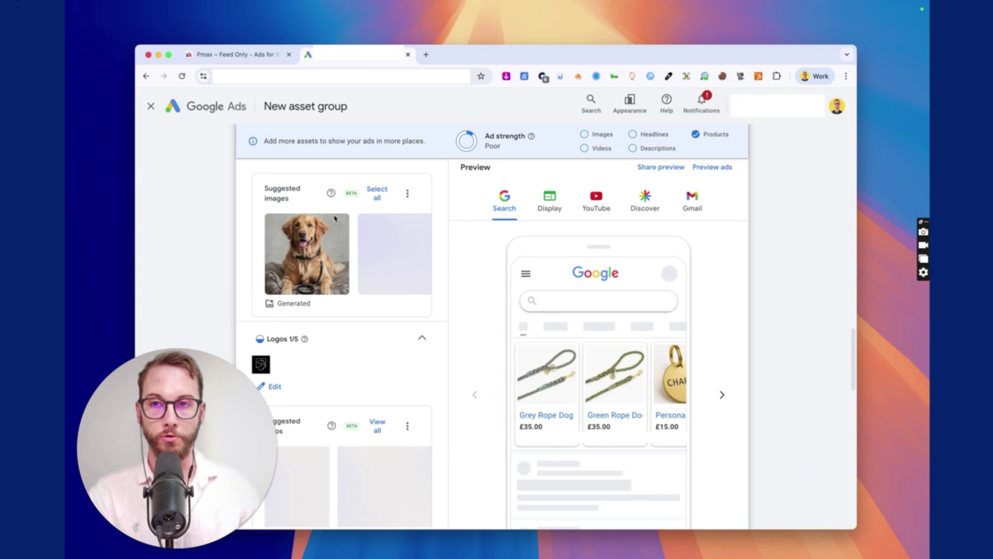
{"action": "scroll", "coordinate": [304, 229], "scroll_direction": "down", "scroll_amount": 5}
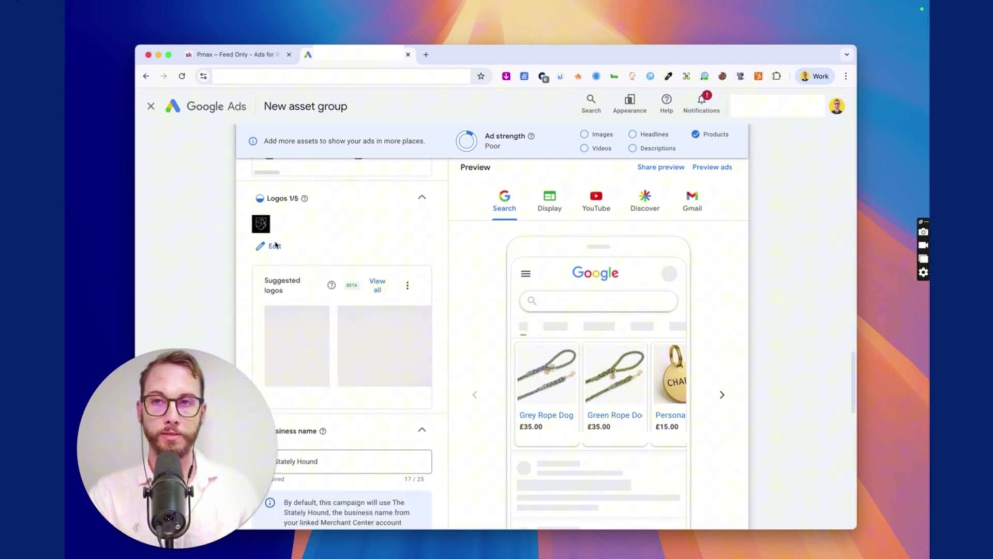
{"action": "scroll", "coordinate": [279, 243], "scroll_direction": "down", "scroll_amount": 10}
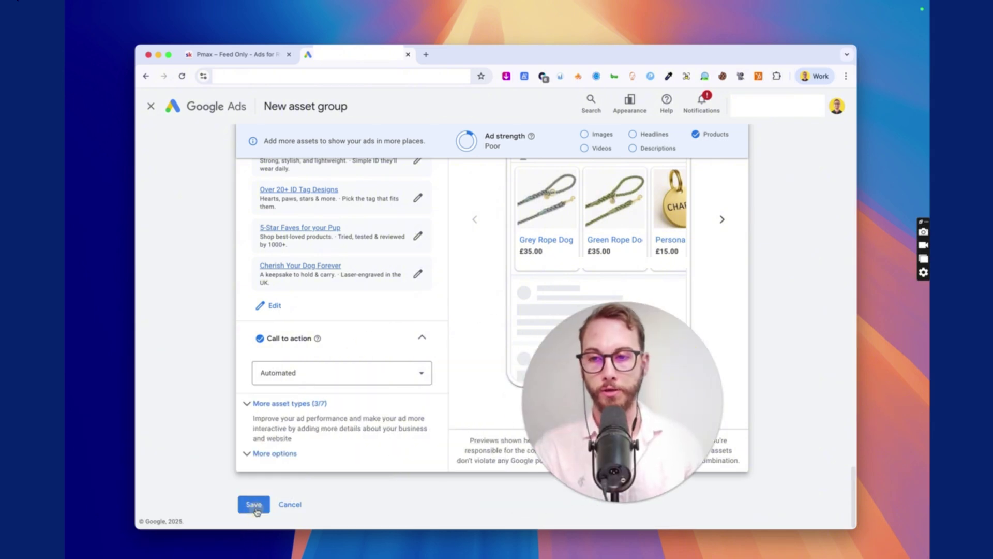
{"action": "left_click", "coordinate": [254, 505]}
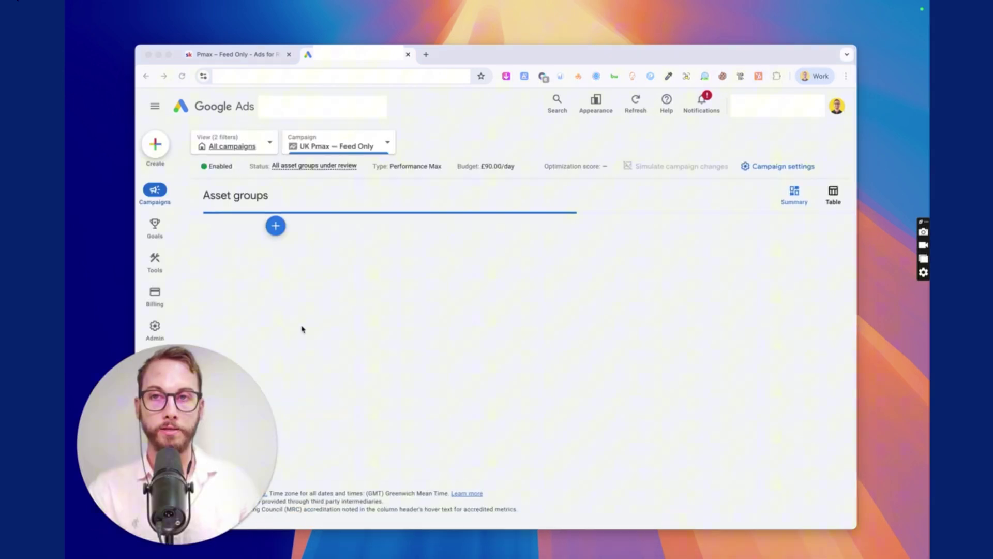
Preview the ads of the old Visitors of Similar Pet Accessories Sites asset group.
{"action": "mouse_move", "coordinate": [520, 276]}
{"action": "left_mouse_down"}
{"action": "mouse_move", "coordinate": [331, 326]}
{"action": "mouse_move", "coordinate": [504, 306]}
{"action": "left_mouse_up"}
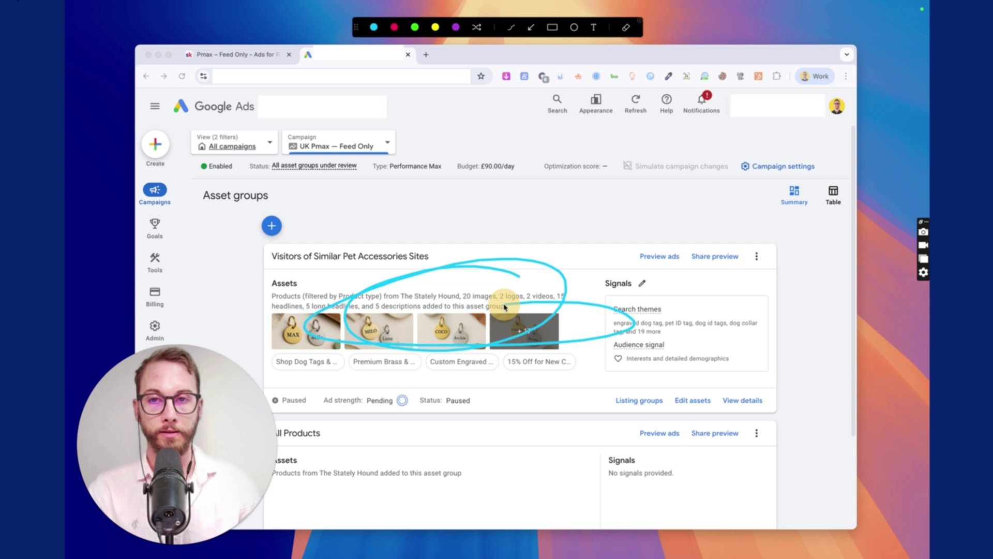
{"action": "key", "text": "Escape"}
{"action": "scroll", "coordinate": [579, 385], "scroll_direction": "down", "scroll_amount": 3}
{"action": "scroll", "coordinate": [638, 403], "scroll_direction": "up", "scroll_amount": 3}
{"action": "left_click", "coordinate": [770, 252]}
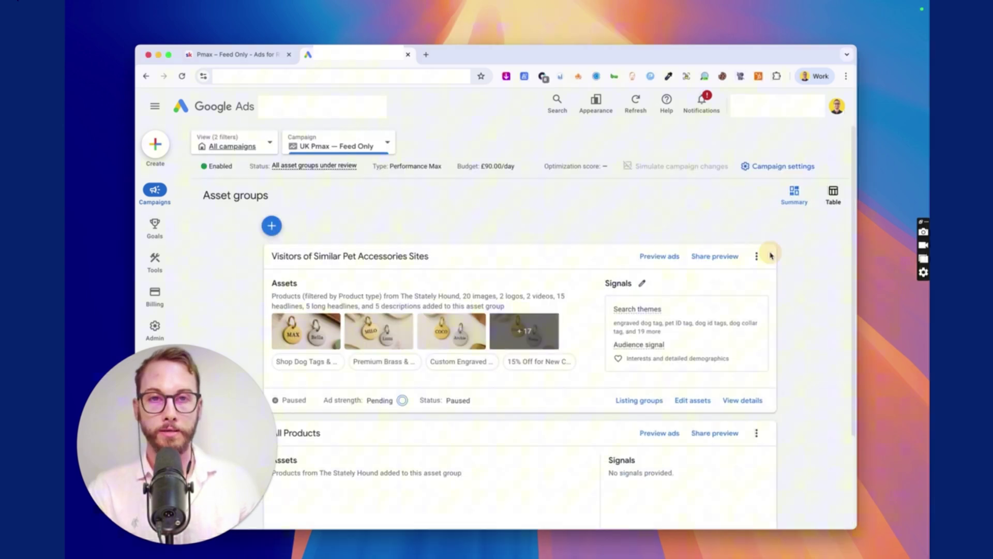
{"action": "left_click", "coordinate": [756, 256]}
{"action": "left_click", "coordinate": [413, 251]}
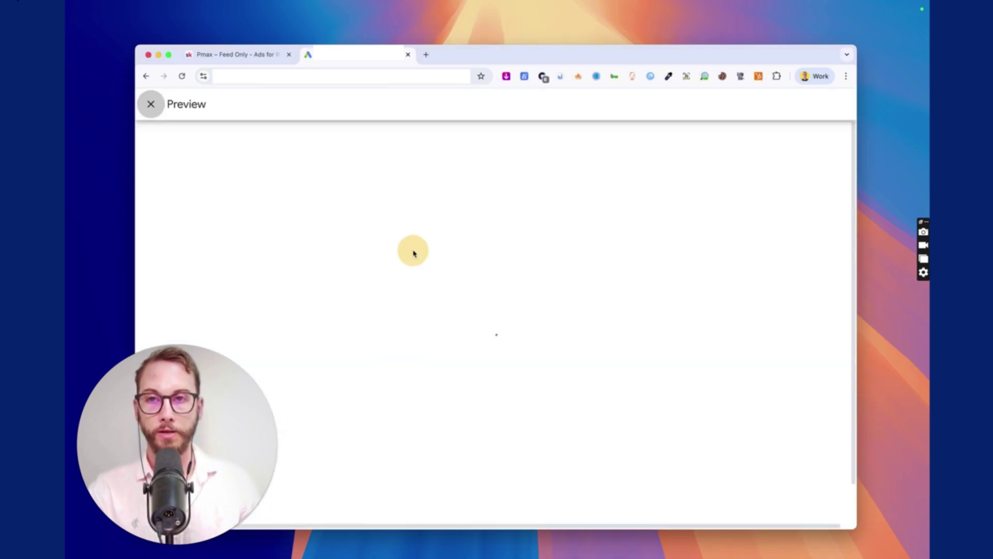
{"action": "left_click", "coordinate": [153, 105]}
Permanently remove the Visitors of Similar Pet Accessories Sites asset group.
{"action": "left_click", "coordinate": [288, 400]}
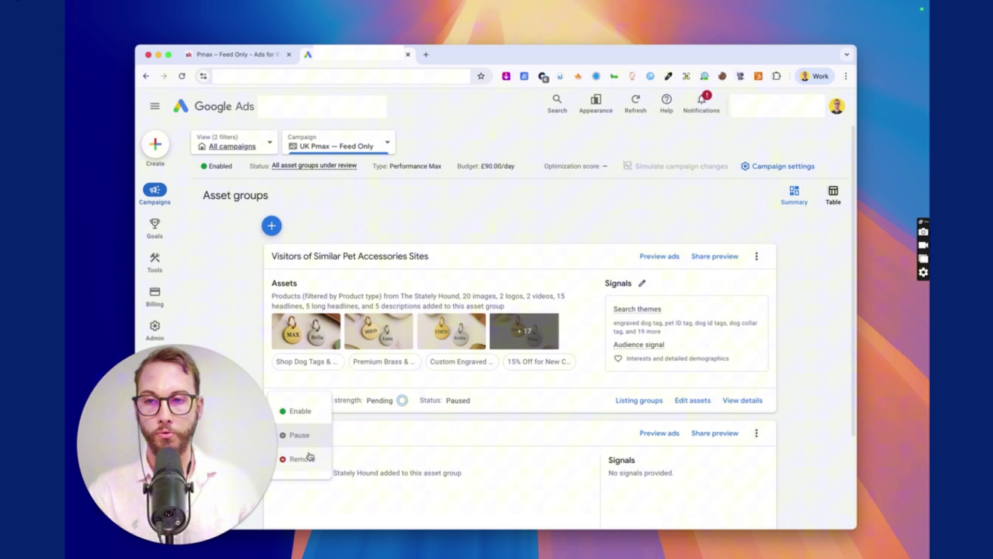
{"action": "left_click", "coordinate": [303, 459]}
{"action": "left_click", "coordinate": [604, 332]}
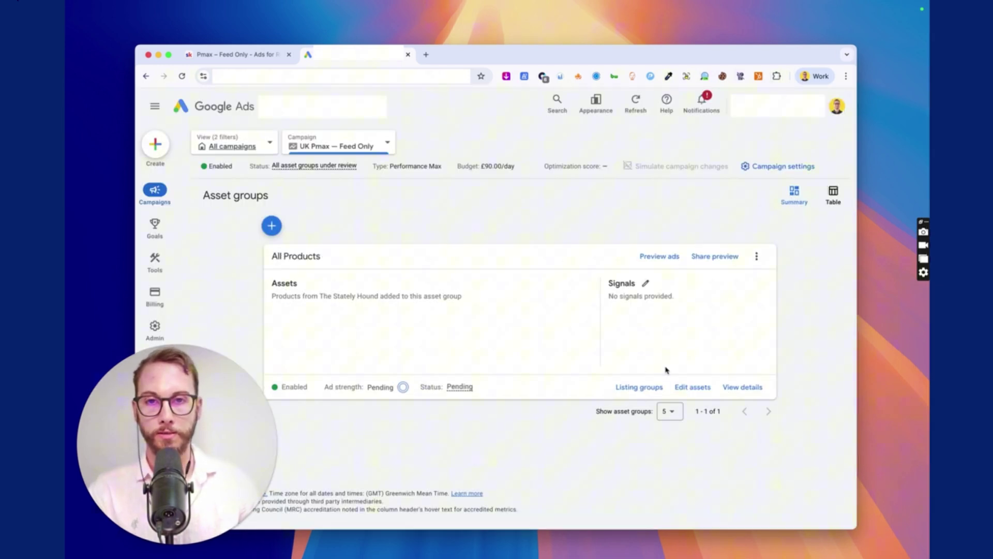
{"action": "key", "text": "ctrl+a"}
{"action": "mouse_move", "coordinate": [606, 312]}
{"action": "left_mouse_down"}
{"action": "mouse_move", "coordinate": [699, 267]}
{"action": "mouse_move", "coordinate": [526, 322]}
{"action": "mouse_move", "coordinate": [649, 339]}
{"action": "left_mouse_up"}
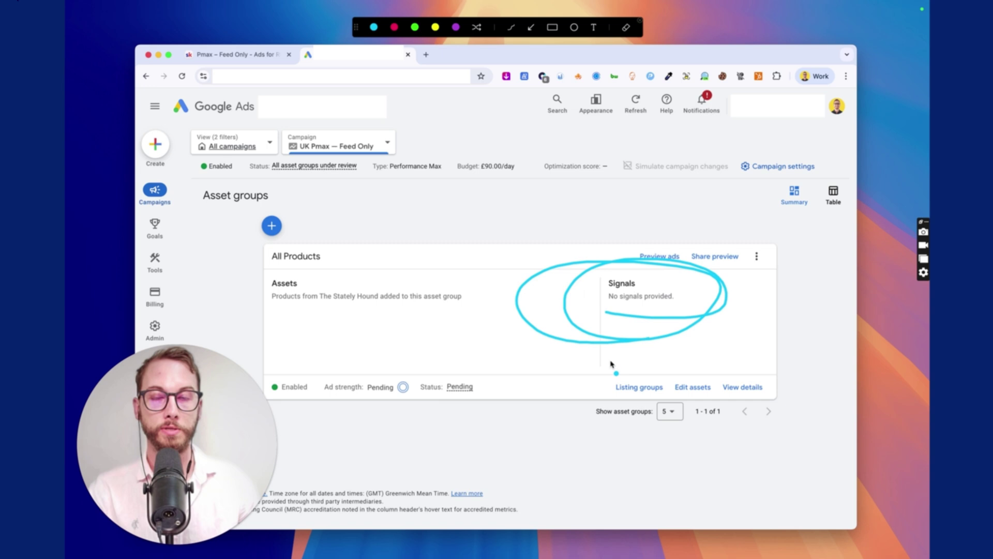
{"action": "key", "text": "Escape"}
Open the All Products asset group's signals and highlight the search themes question.
{"action": "left_click", "coordinate": [646, 283]}
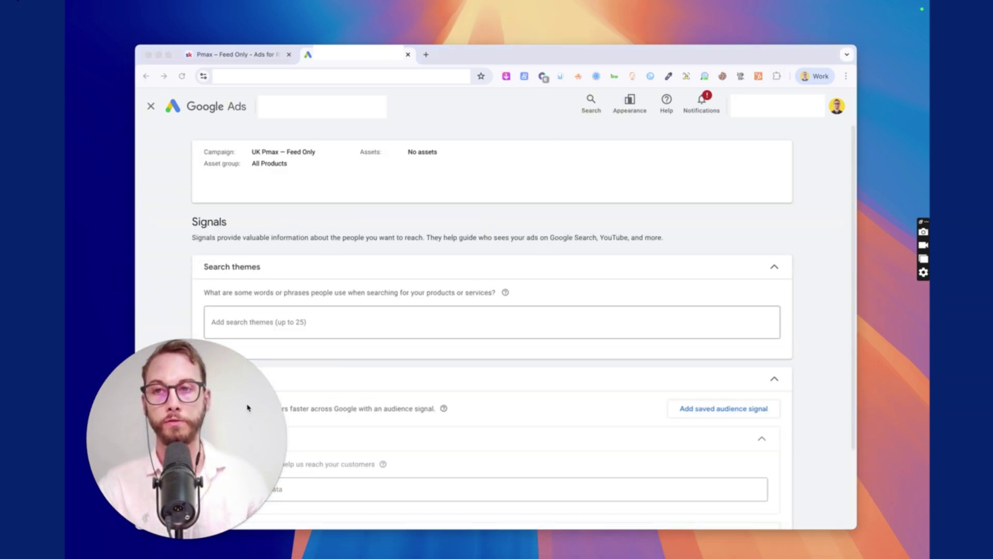
{"action": "scroll", "coordinate": [430, 325], "scroll_direction": "down", "scroll_amount": 2}
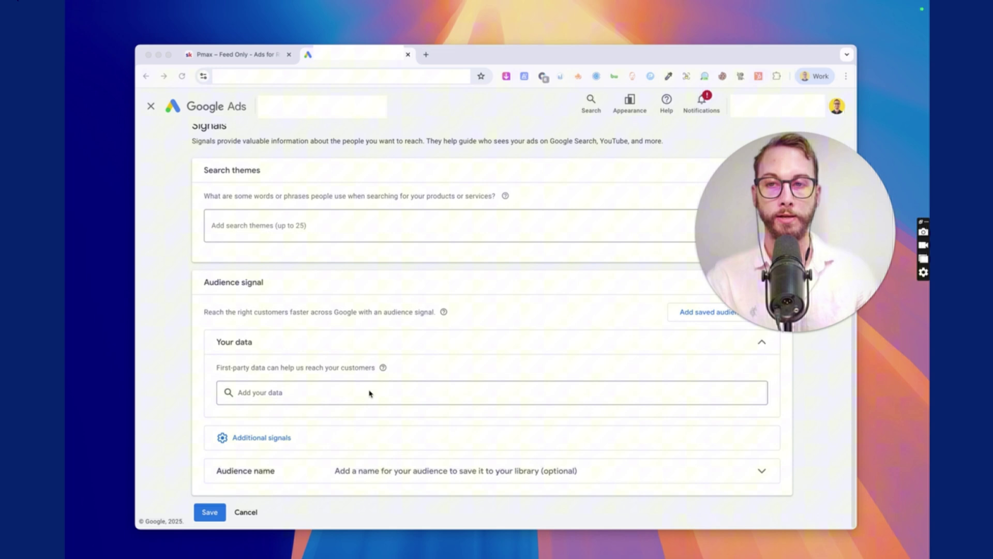
{"action": "key", "text": "ctrl+a"}
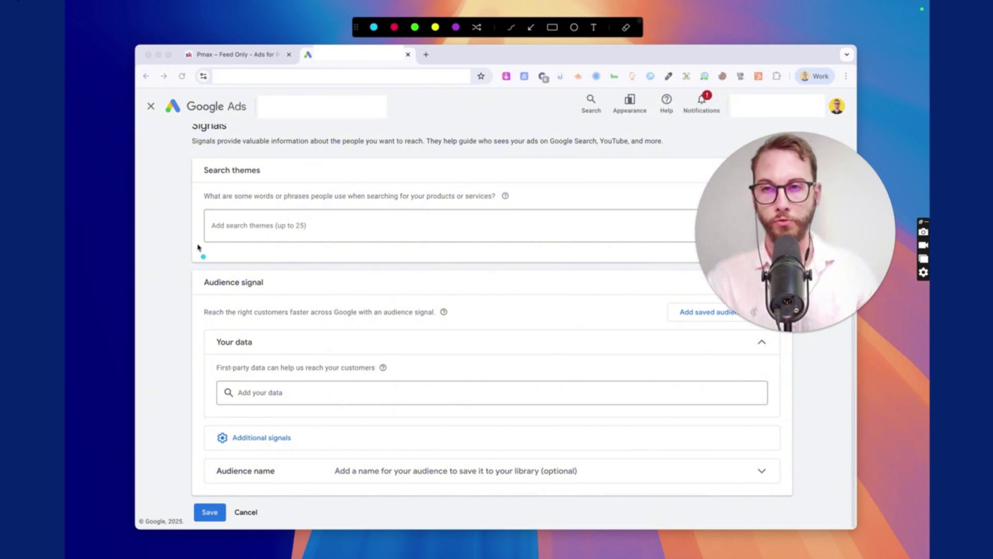
{"action": "mouse_move", "coordinate": [198, 247]}
{"action": "left_mouse_down"}
{"action": "mouse_move", "coordinate": [160, 219]}
{"action": "mouse_move", "coordinate": [233, 266]}
{"action": "left_mouse_up"}
{"action": "key", "text": "Escape"}
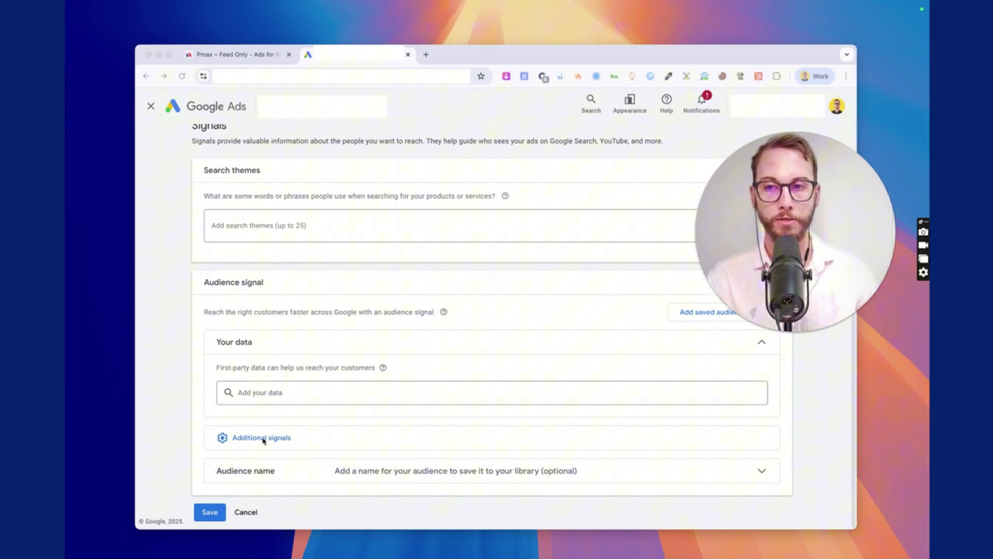
Add the Dog Lovers and Pet Supplies interest segments to the audience signal.
{"action": "left_click", "coordinate": [277, 441]}
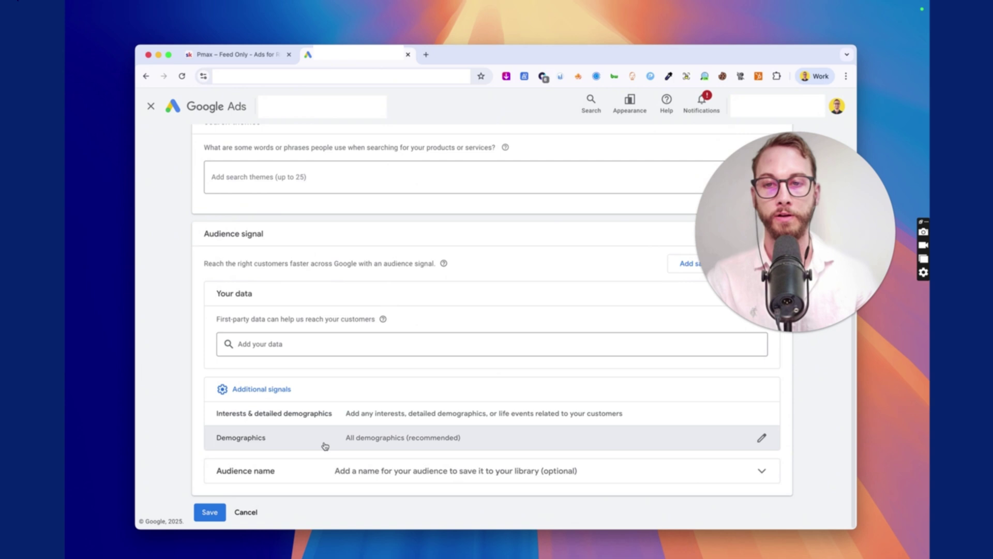
{"action": "left_click", "coordinate": [279, 419]}
{"action": "left_click", "coordinate": [283, 392]}
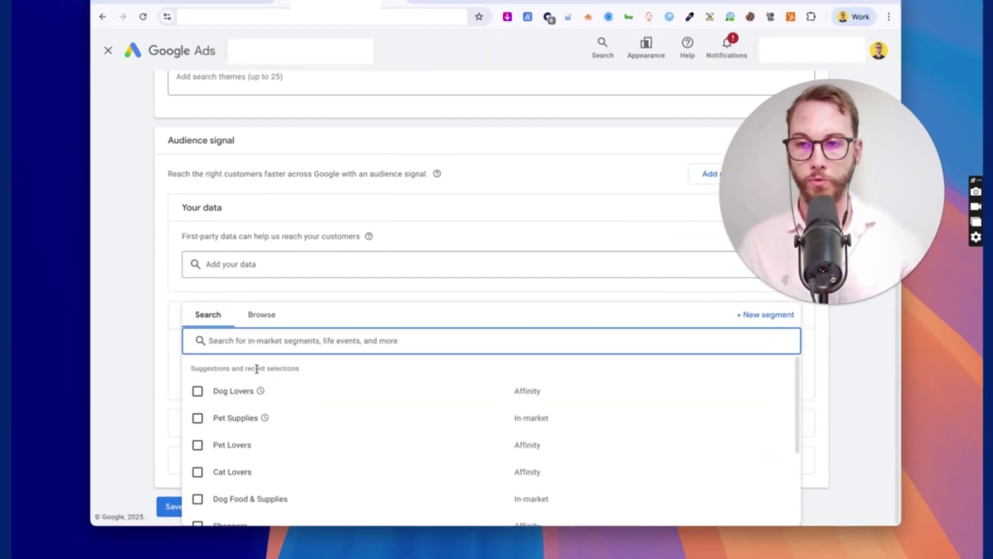
{"action": "left_click", "coordinate": [197, 391]}
{"action": "left_click", "coordinate": [197, 417]}
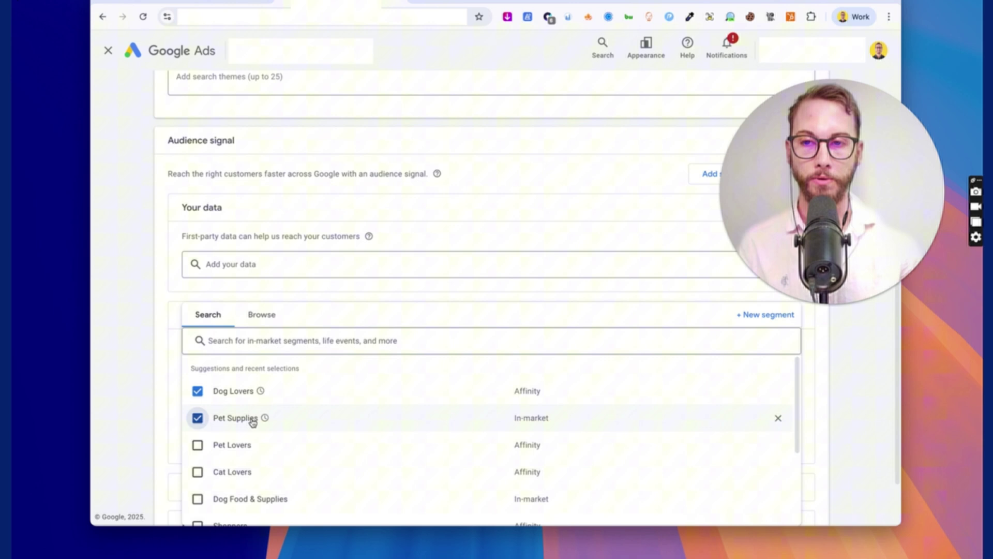
{"action": "scroll", "coordinate": [198, 403], "scroll_direction": "down", "scroll_amount": 1}
{"action": "scroll", "coordinate": [197, 403], "scroll_direction": "down", "scroll_amount": 2}
{"action": "left_click", "coordinate": [156, 389]}
{"action": "scroll", "coordinate": [244, 366], "scroll_direction": "down", "scroll_amount": 1}
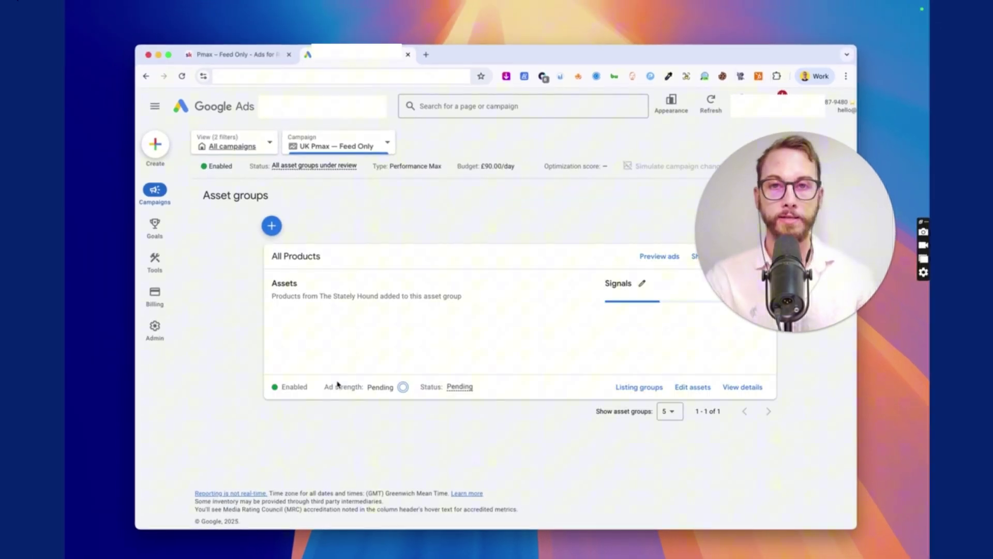
{"action": "left_click", "coordinate": [634, 389]}
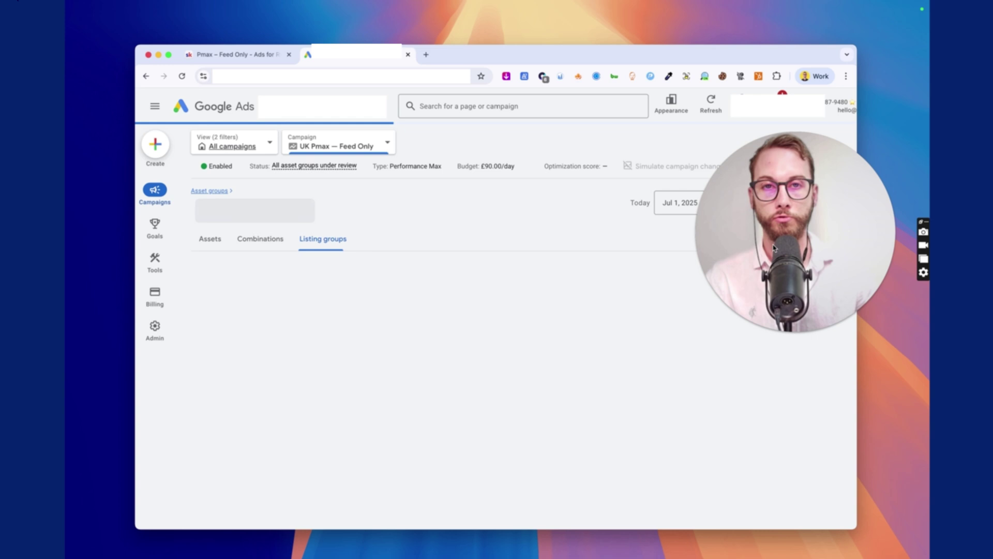
{"action": "key", "text": "ctrl+a"}
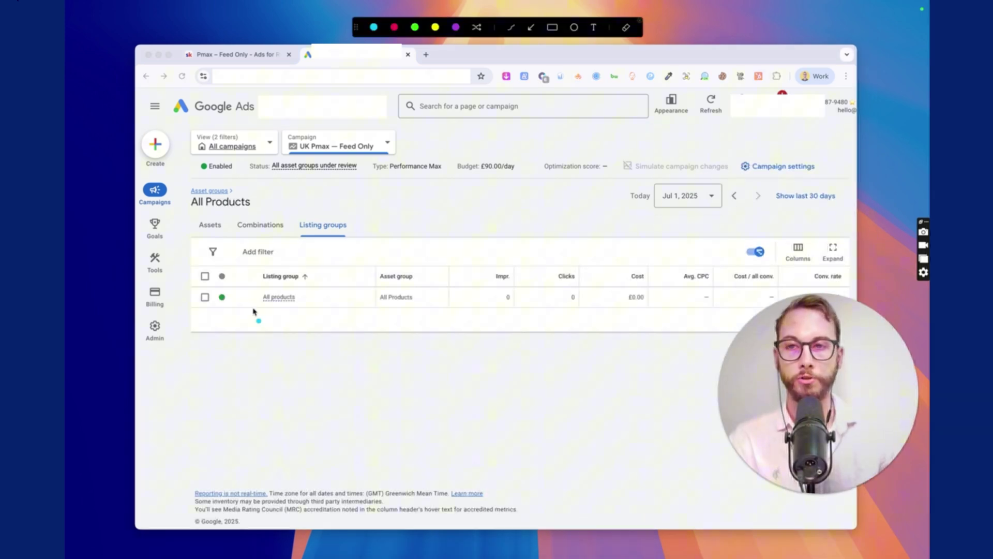
{"action": "mouse_move", "coordinate": [253, 312]}
{"action": "left_mouse_down"}
{"action": "mouse_move", "coordinate": [333, 266]}
{"action": "mouse_move", "coordinate": [310, 325]}
{"action": "left_mouse_up"}
{"action": "key", "text": "Escape"}
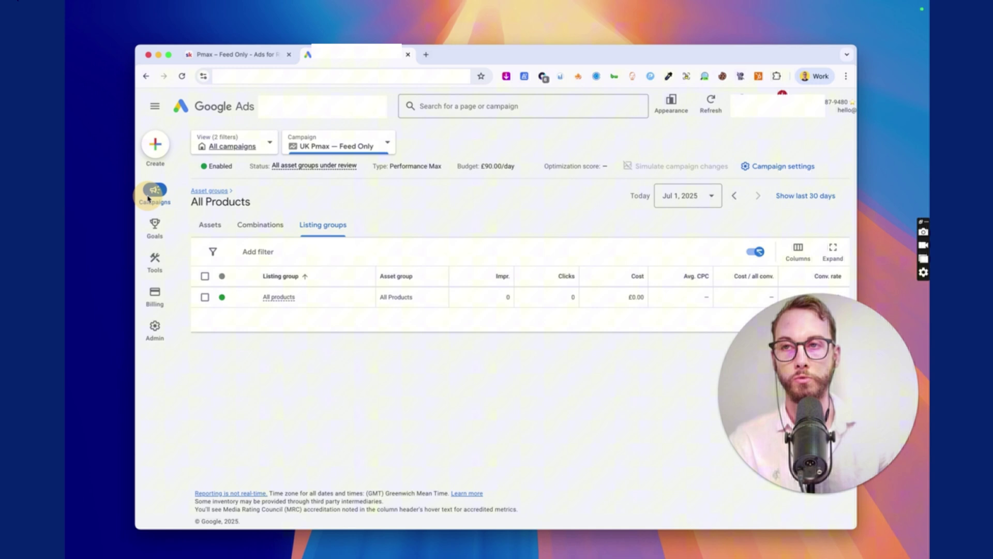
Start another brand-new asset group from the campaign's asset groups overview.
{"action": "mouse_move", "coordinate": [155, 191]}
{"action": "left_click", "coordinate": [230, 280]}
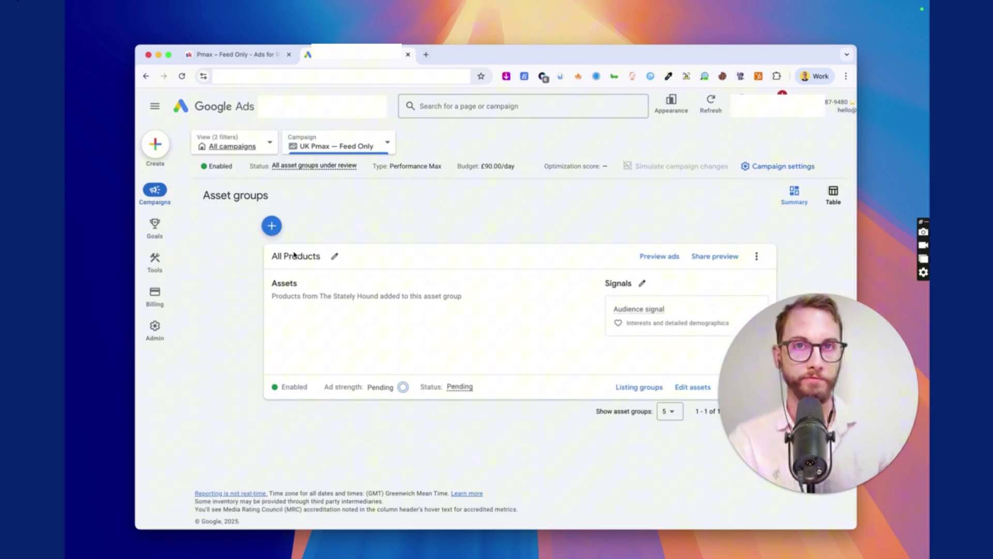
{"action": "left_click", "coordinate": [272, 227]}
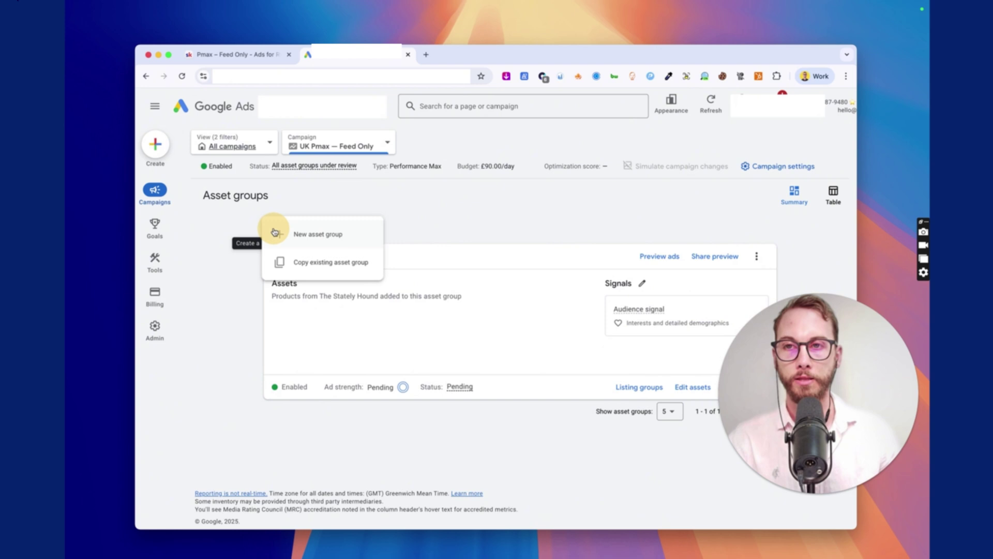
{"action": "left_click", "coordinate": [323, 234]}
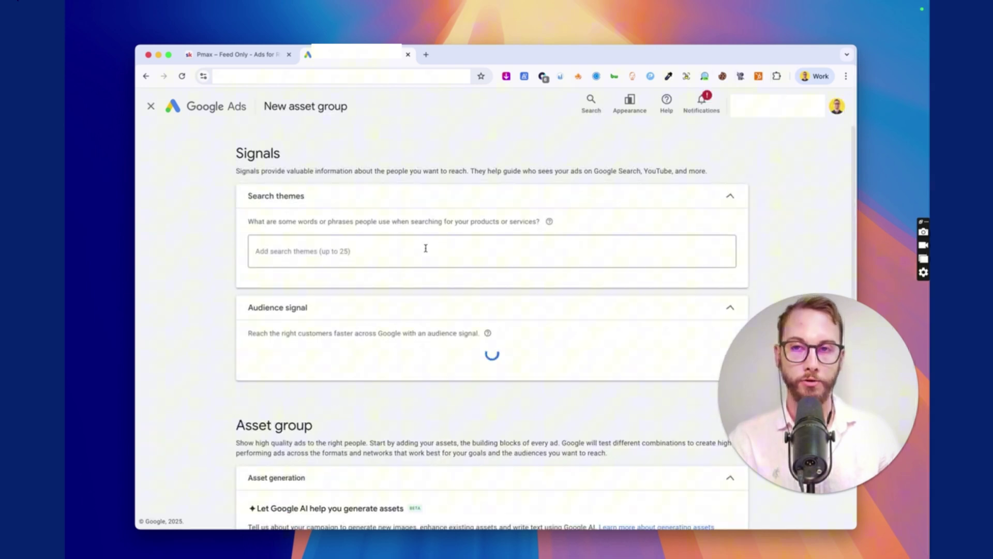
{"action": "scroll", "coordinate": [433, 271], "scroll_direction": "down", "scroll_amount": 5}
{"action": "scroll", "coordinate": [434, 271], "scroll_direction": "up", "scroll_amount": 5}
Add search themes buy dog collar, dog collars online and shop dog collars.
{"action": "left_click", "coordinate": [370, 248]}
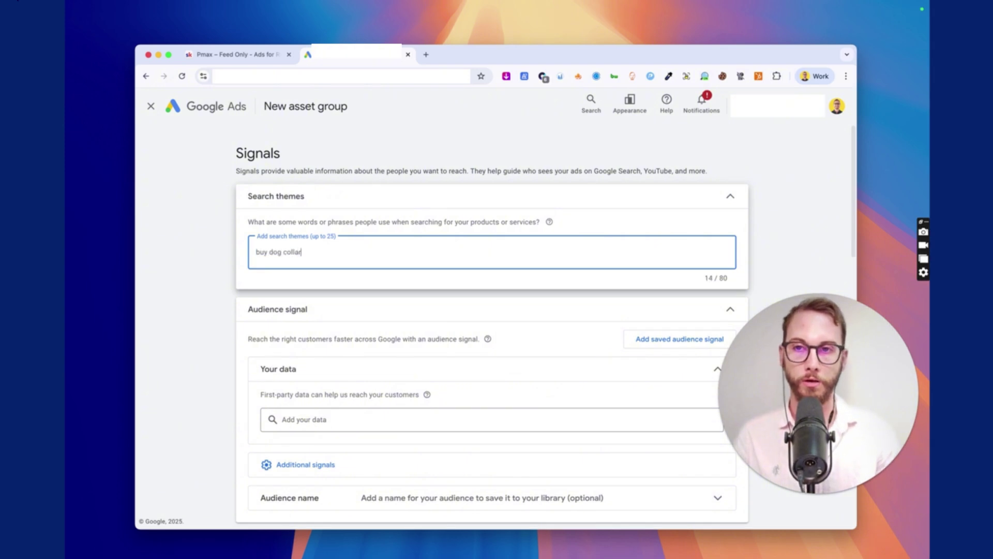
{"action": "key", "text": "Return"}
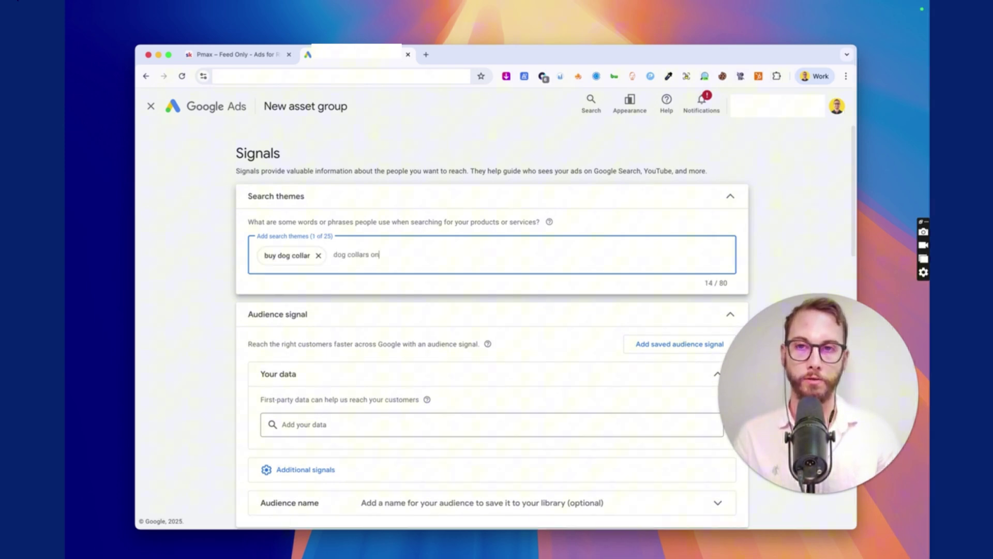
{"action": "key", "text": "Return"}
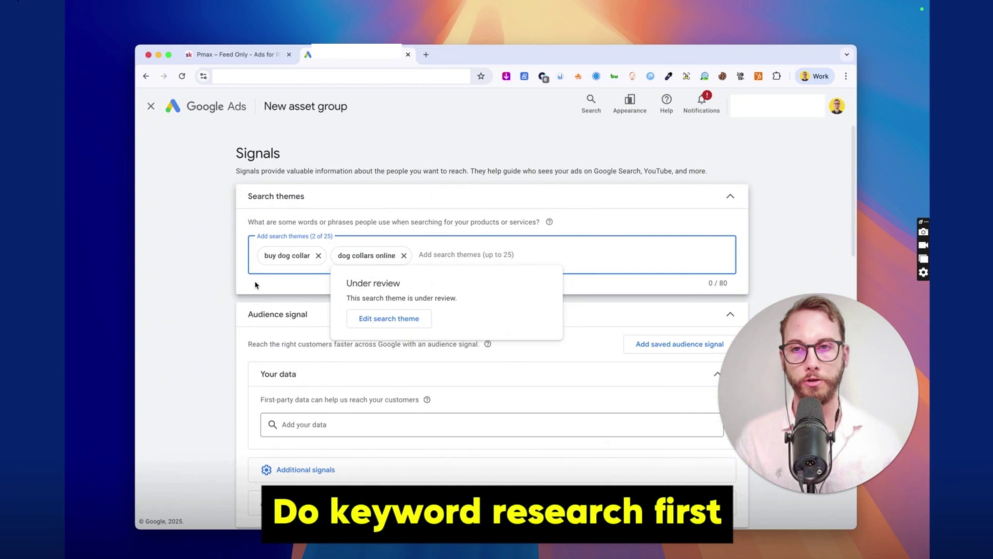
{"action": "left_click", "coordinate": [383, 278]}
{"action": "left_click", "coordinate": [471, 255]}
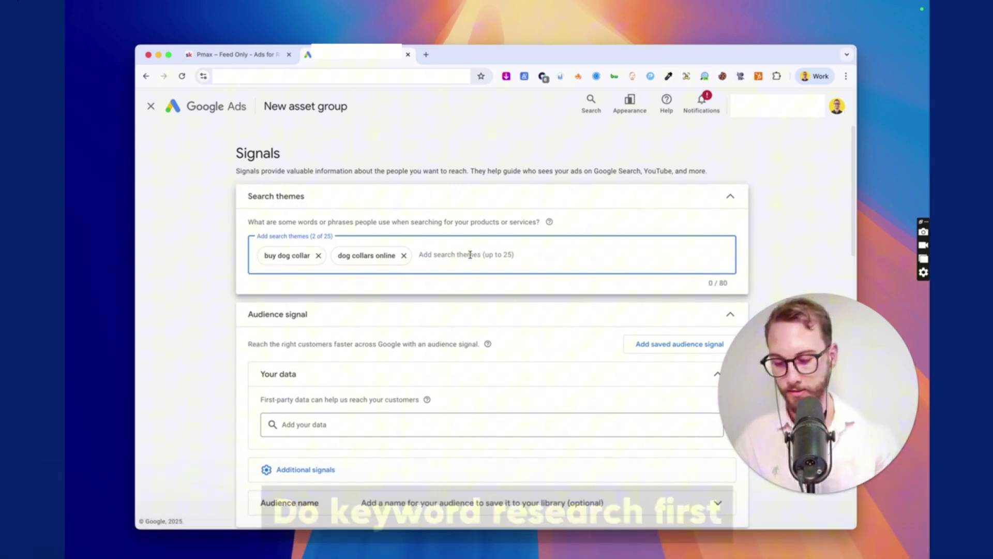
{"action": "type", "text": "shop dog collars"}
{"action": "key", "text": "Return"}
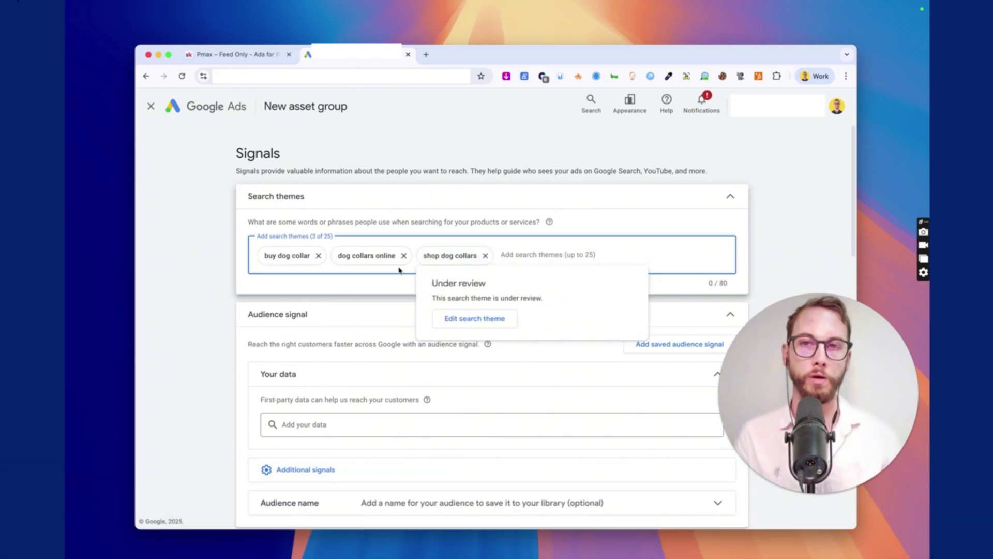
{"action": "key", "text": "ctrl+a"}
{"action": "mouse_move", "coordinate": [280, 266]}
{"action": "left_mouse_down"}
{"action": "mouse_move", "coordinate": [364, 261]}
{"action": "mouse_move", "coordinate": [437, 274]}
{"action": "left_mouse_up"}
{"action": "key", "text": "Escape"}
Set the audience signal to the Dog Leashes and Collars interest segment only.
{"action": "scroll", "coordinate": [352, 307], "scroll_direction": "down", "scroll_amount": 1}
{"action": "scroll", "coordinate": [357, 326], "scroll_direction": "down", "scroll_amount": 3}
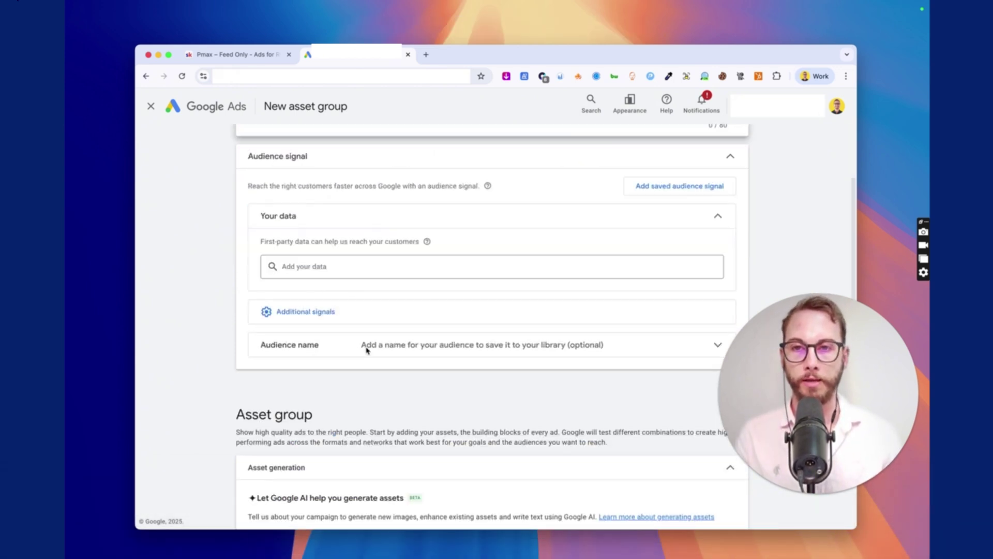
{"action": "left_click", "coordinate": [327, 313]}
{"action": "left_click", "coordinate": [406, 339]}
{"action": "left_click", "coordinate": [342, 364]}
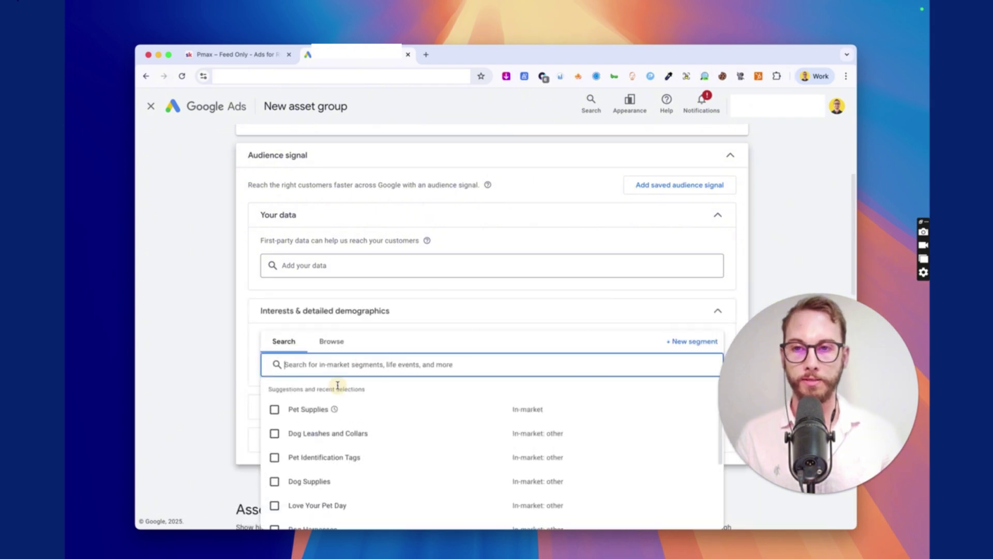
{"action": "left_click", "coordinate": [288, 409]}
{"action": "left_click", "coordinate": [286, 434]}
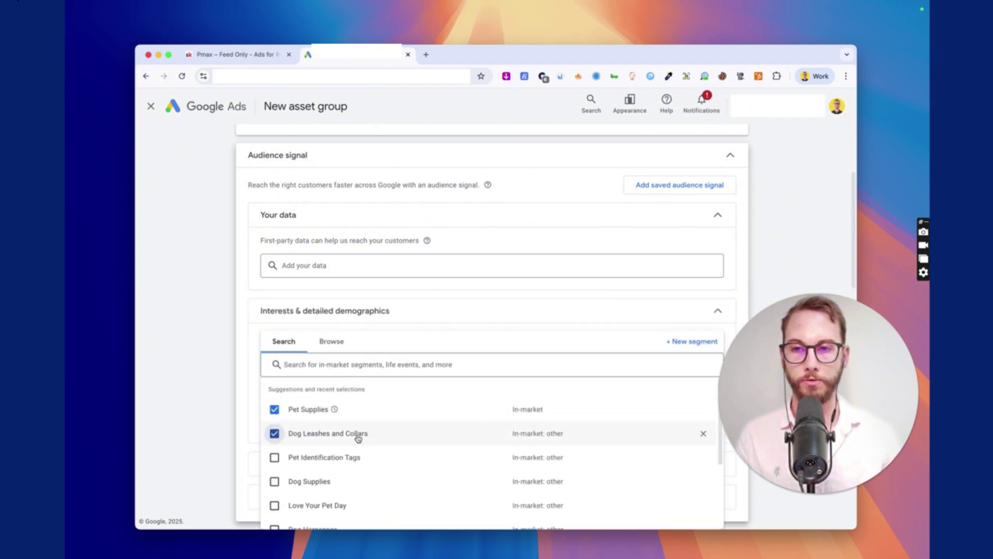
{"action": "left_click", "coordinate": [297, 409]}
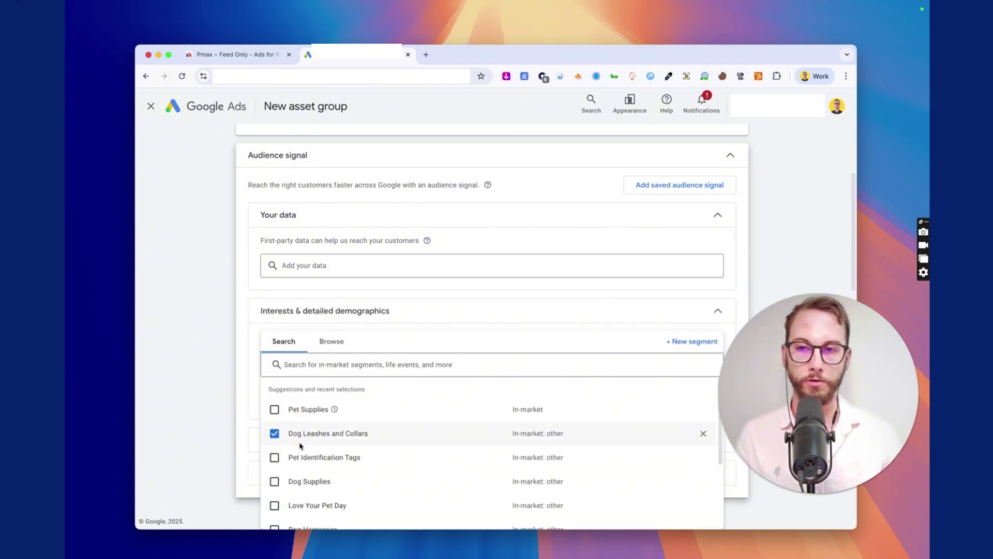
{"action": "left_click", "coordinate": [204, 392]}
{"action": "left_click_drag", "start_coordinate": [271, 372], "coordinate": [374, 373]}
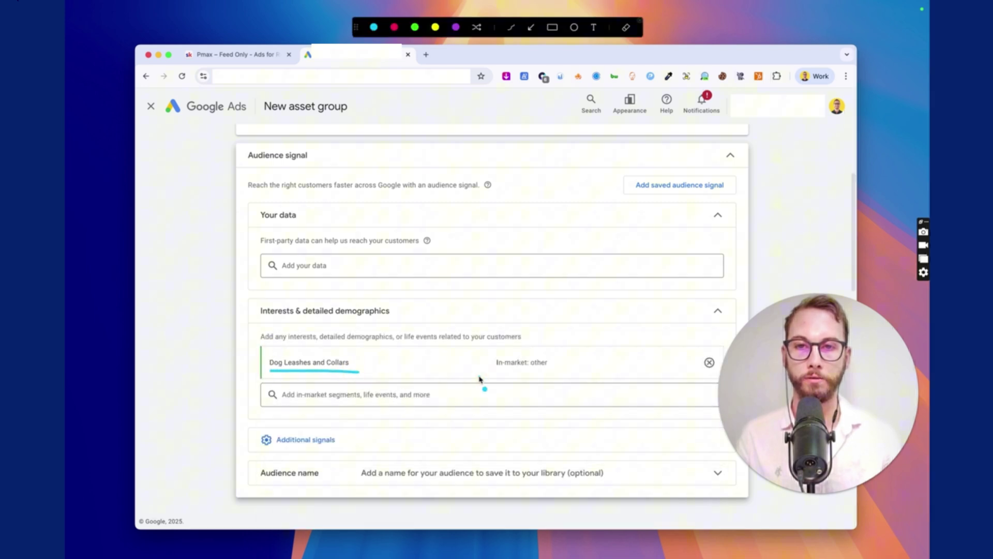
{"action": "left_click_drag", "start_coordinate": [479, 373], "coordinate": [559, 374]}
{"action": "scroll", "coordinate": [280, 348], "scroll_direction": "down", "scroll_amount": 7}
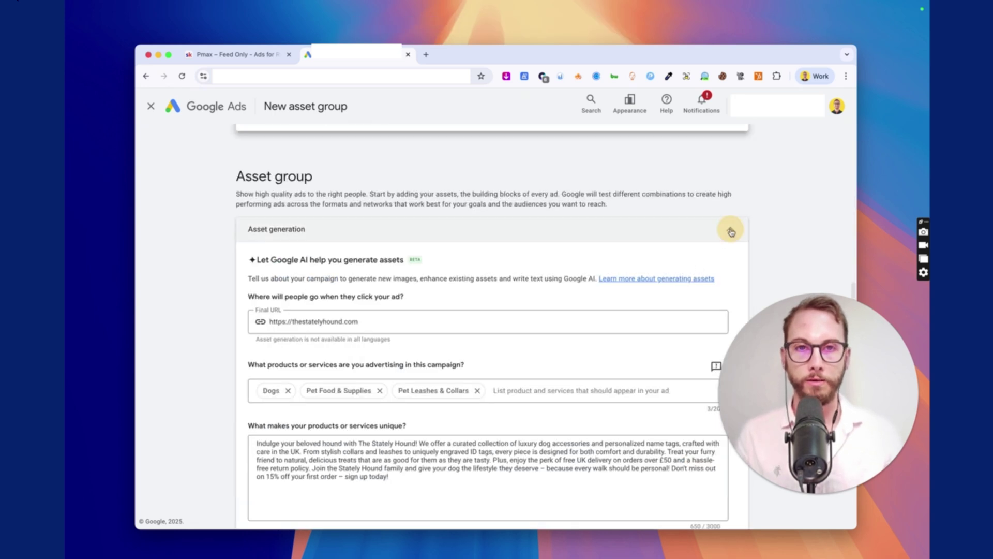
Collapse Asset generation and rename the asset group to Dog Collars.
{"action": "left_click", "coordinate": [730, 229]}
{"action": "left_click", "coordinate": [300, 307]}
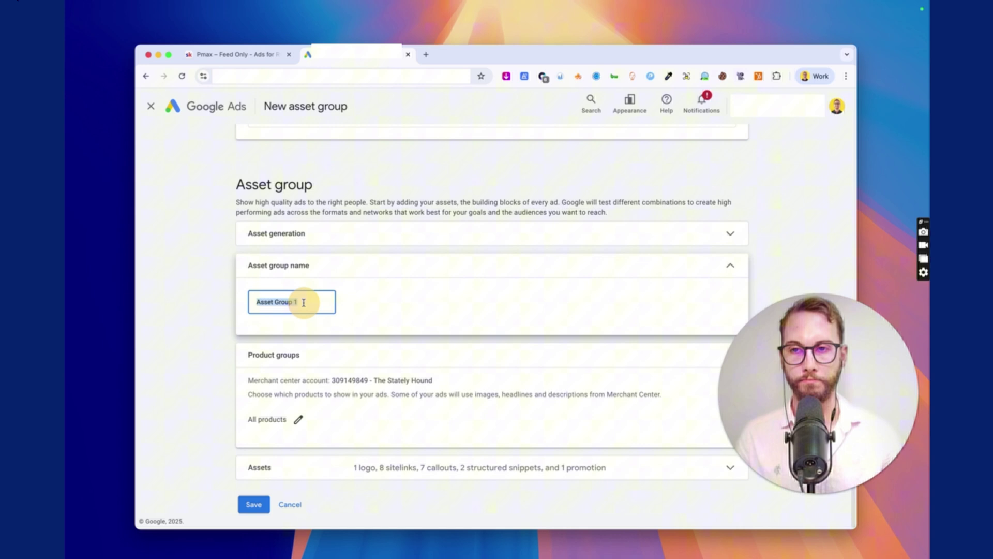
{"action": "type", "text": "Dog Collars"}
Save the Dog Collars asset group and review the asset groups summary.
{"action": "left_click", "coordinate": [396, 475]}
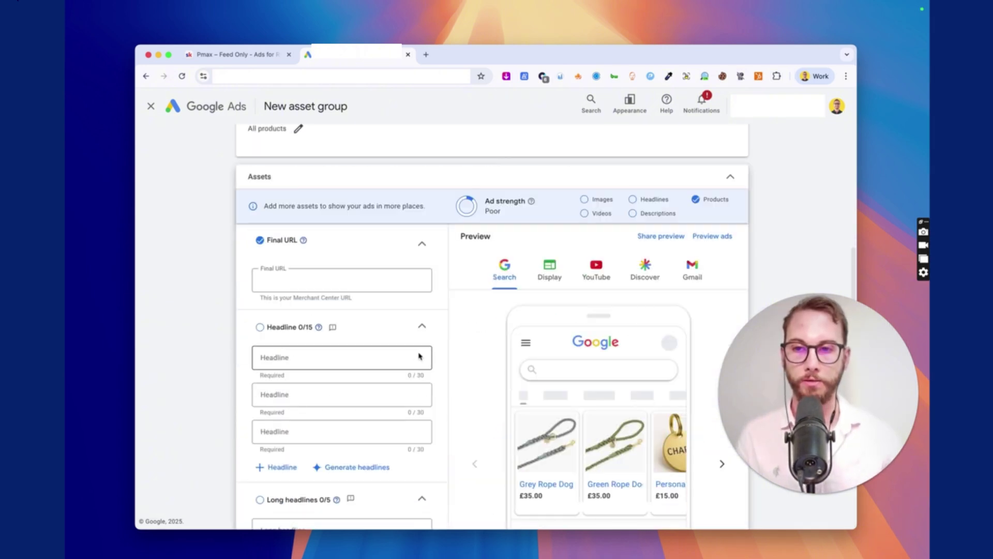
{"action": "scroll", "coordinate": [235, 304], "scroll_direction": "down", "scroll_amount": 15}
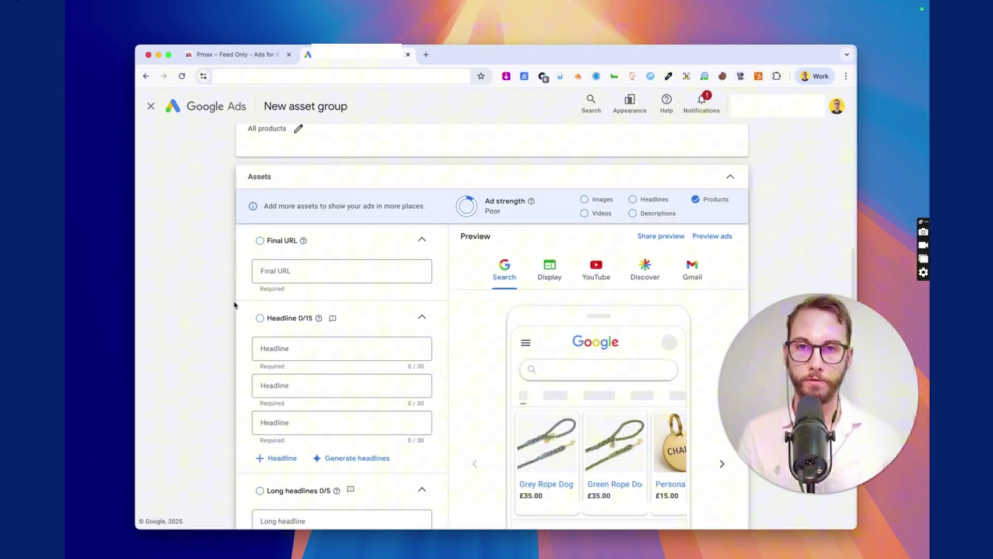
{"action": "scroll", "coordinate": [236, 305], "scroll_direction": "down", "scroll_amount": 5}
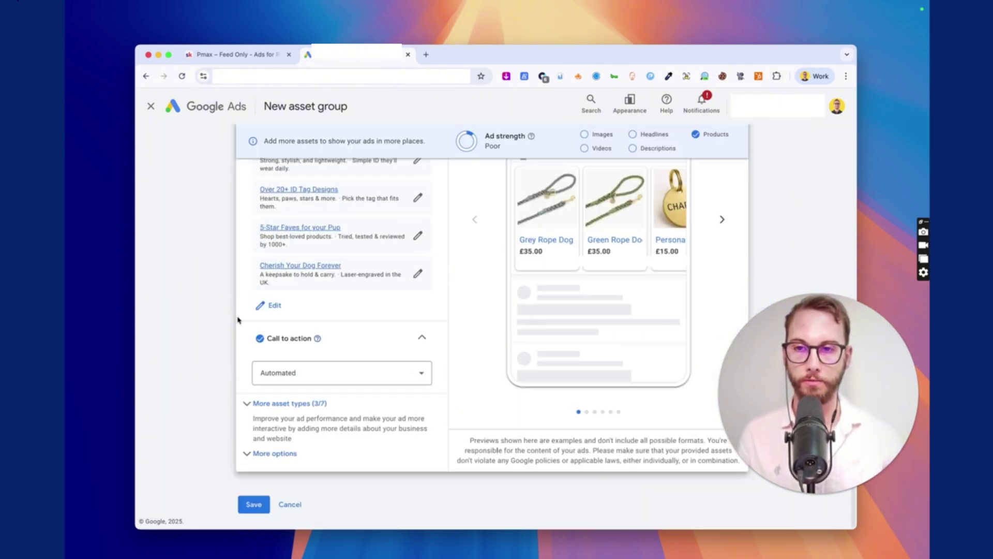
{"action": "left_click", "coordinate": [254, 505]}
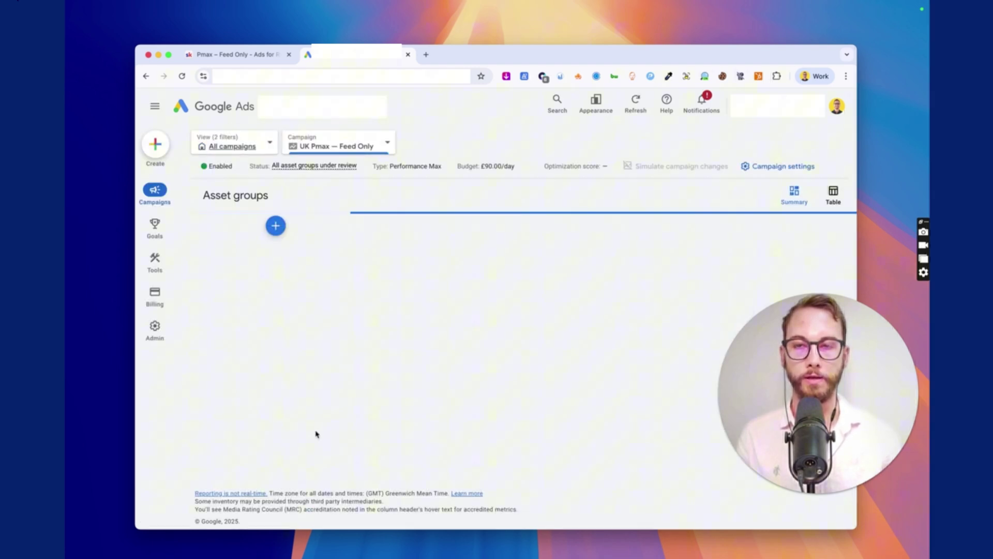
{"action": "scroll", "coordinate": [463, 346], "scroll_direction": "down", "scroll_amount": 2}
{"action": "scroll", "coordinate": [546, 314], "scroll_direction": "up", "scroll_amount": 2}
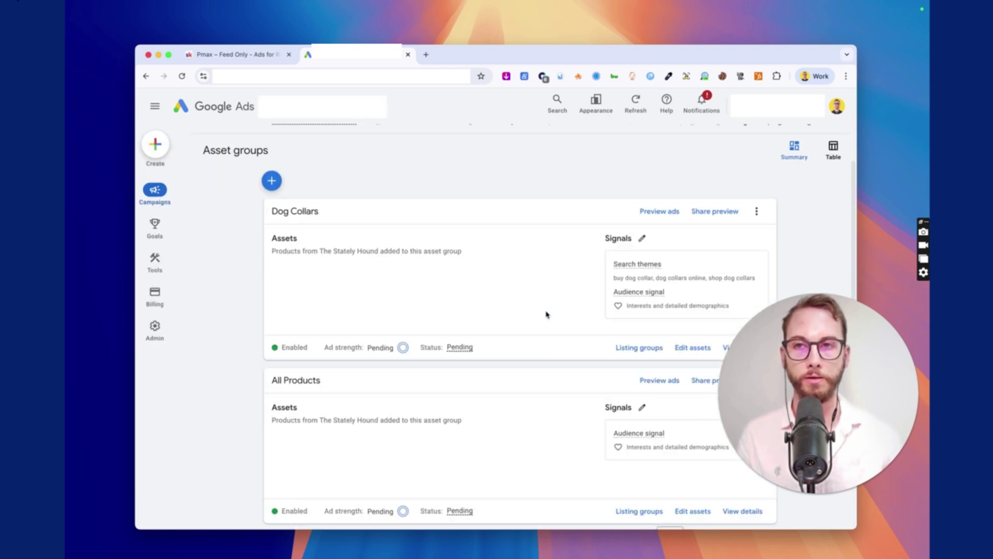
Subdivide Dog Collars' All products listing group by product type dog collar and save.
{"action": "left_click", "coordinate": [627, 353]}
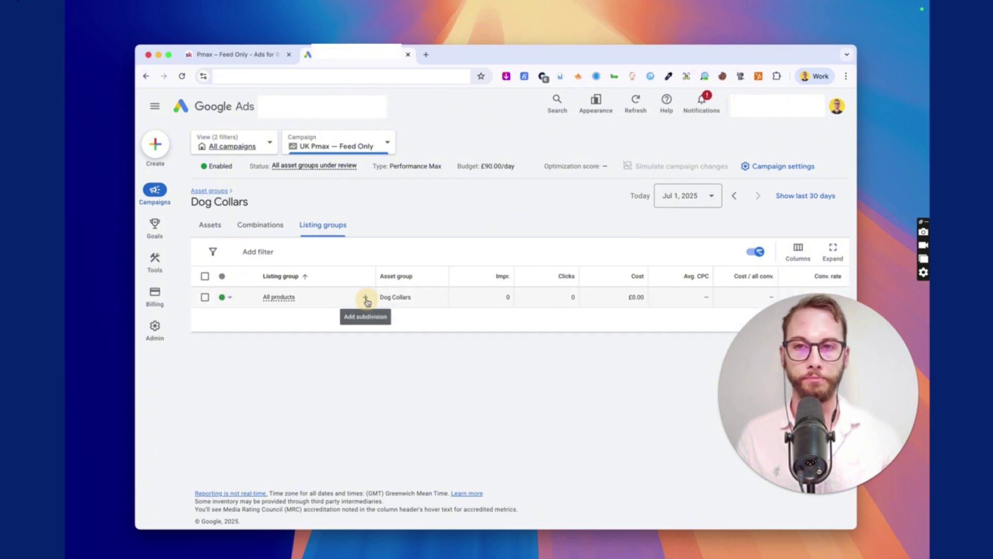
{"action": "left_click", "coordinate": [366, 300]}
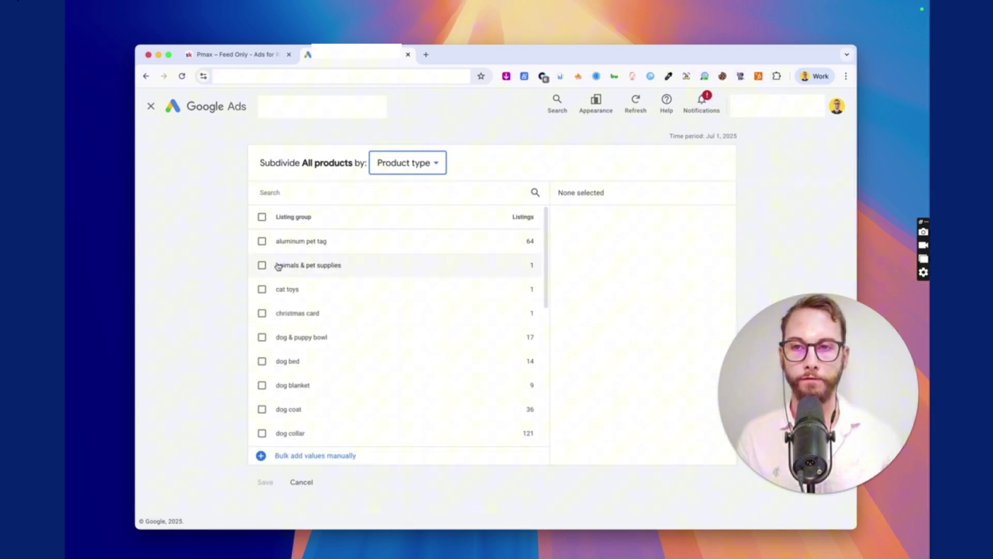
{"action": "left_click", "coordinate": [420, 438]}
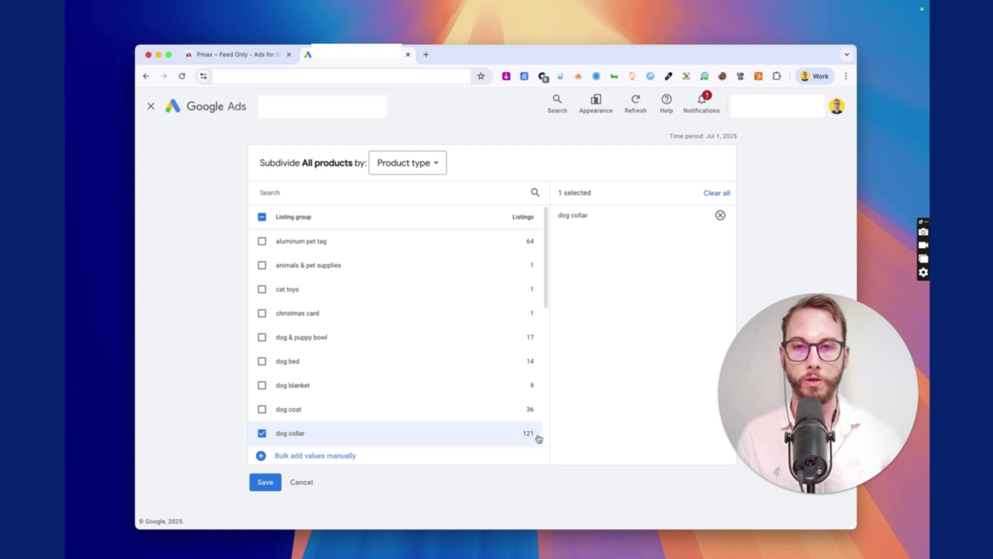
{"action": "left_click", "coordinate": [264, 484]}
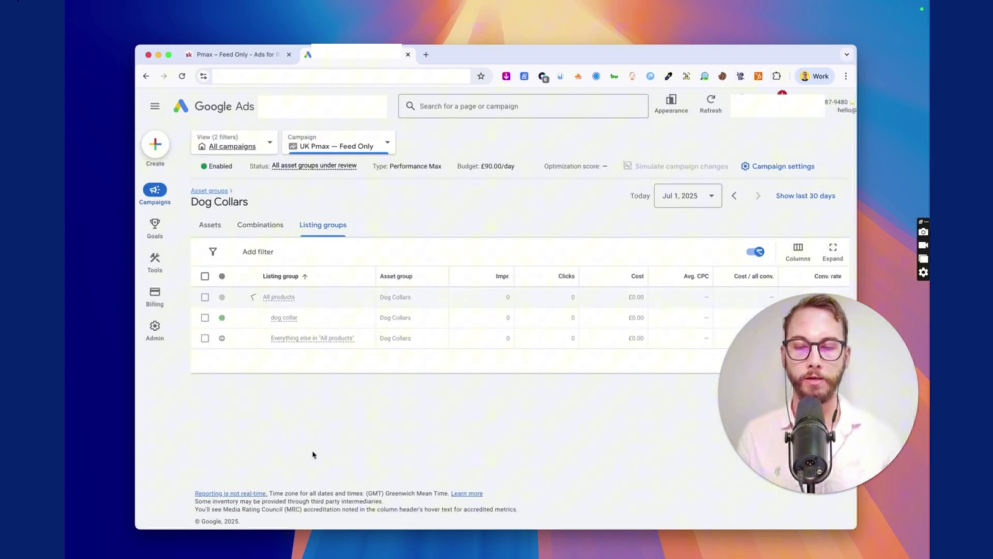
{"action": "key", "text": "ctrl+a"}
{"action": "left_click_drag", "start_coordinate": [276, 350], "coordinate": [374, 348]}
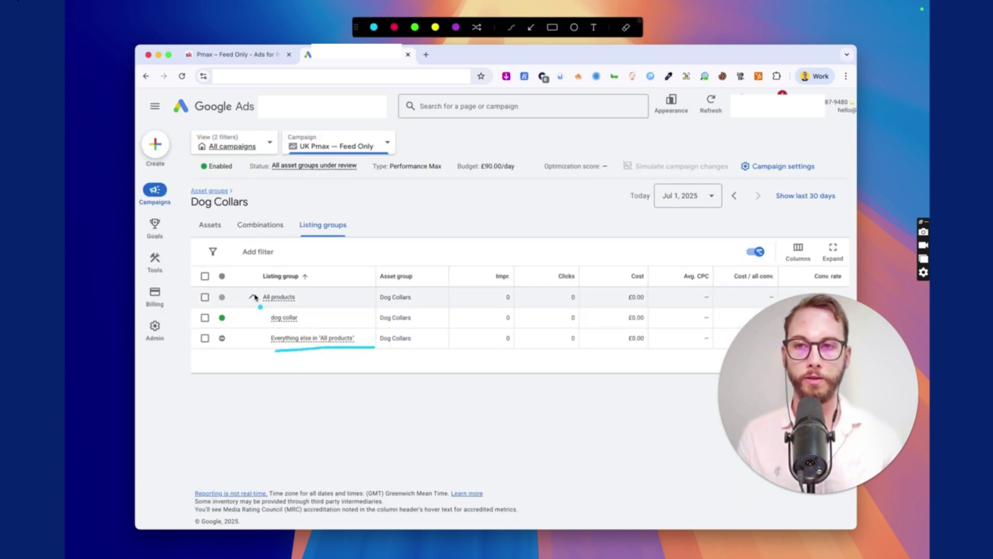
{"action": "mouse_move", "coordinate": [238, 294]}
{"action": "left_mouse_down"}
{"action": "mouse_move", "coordinate": [333, 295]}
{"action": "mouse_move", "coordinate": [313, 315]}
{"action": "left_mouse_up"}
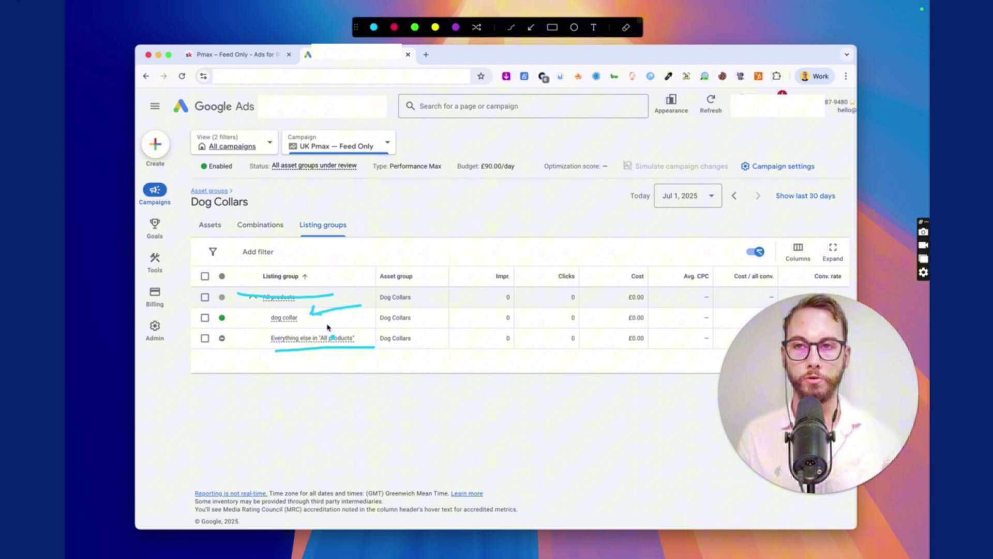
{"action": "key", "text": "ctrl+shift+a"}
{"action": "left_click", "coordinate": [211, 225]}
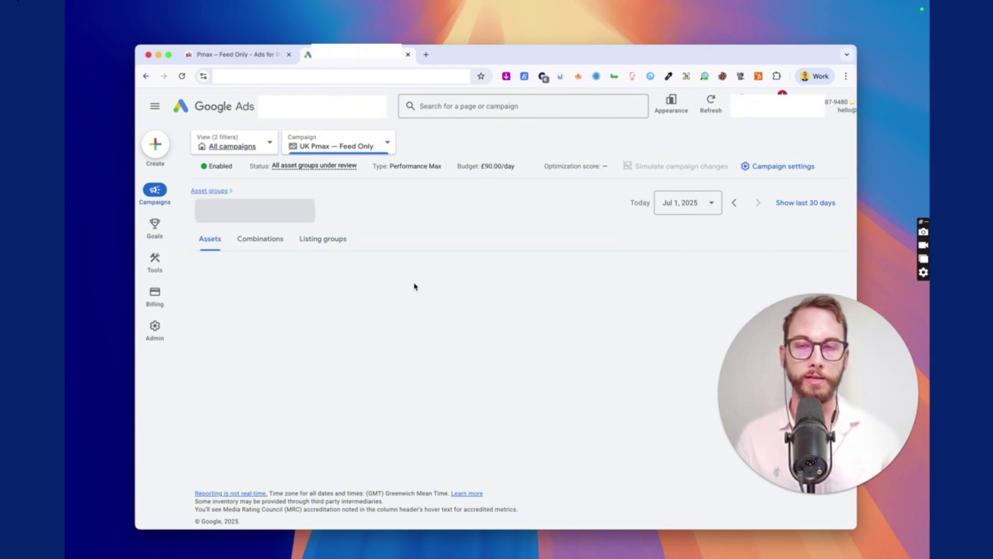
Check the campaign's asset groups summary listing Dog Collars and All Products.
{"action": "mouse_move", "coordinate": [160, 203]}
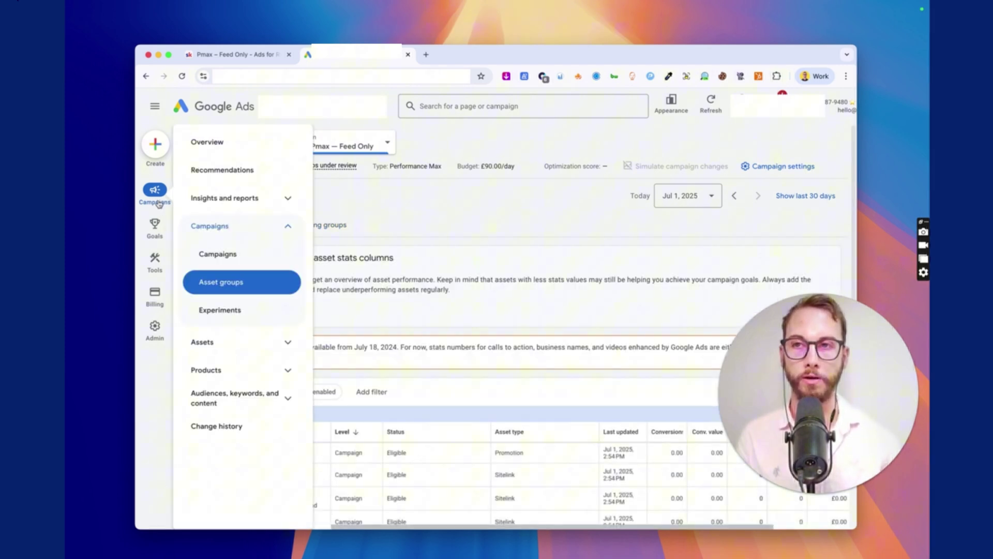
{"action": "left_click", "coordinate": [232, 282]}
{"action": "scroll", "coordinate": [366, 356], "scroll_direction": "down", "scroll_amount": 3}
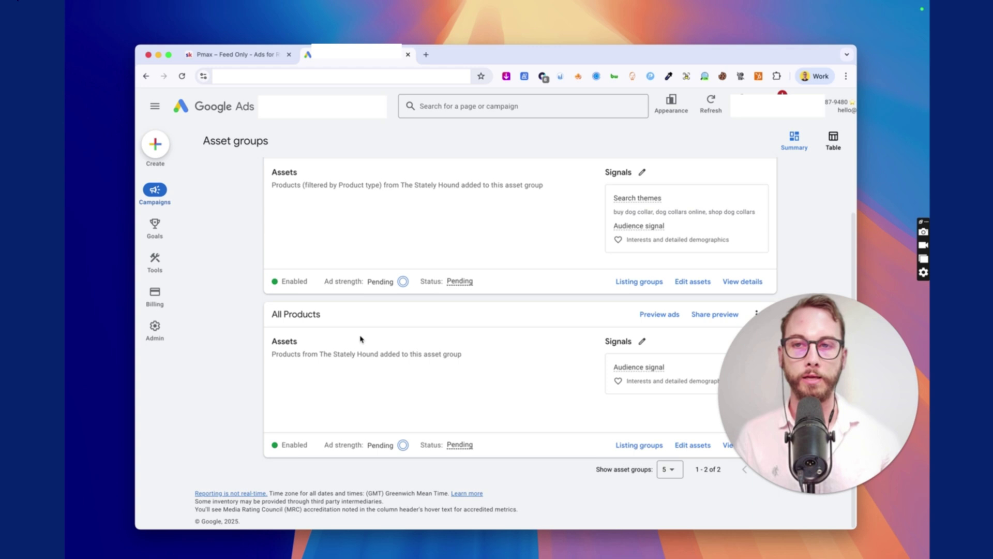
{"action": "scroll", "coordinate": [383, 309], "scroll_direction": "up", "scroll_amount": 2}
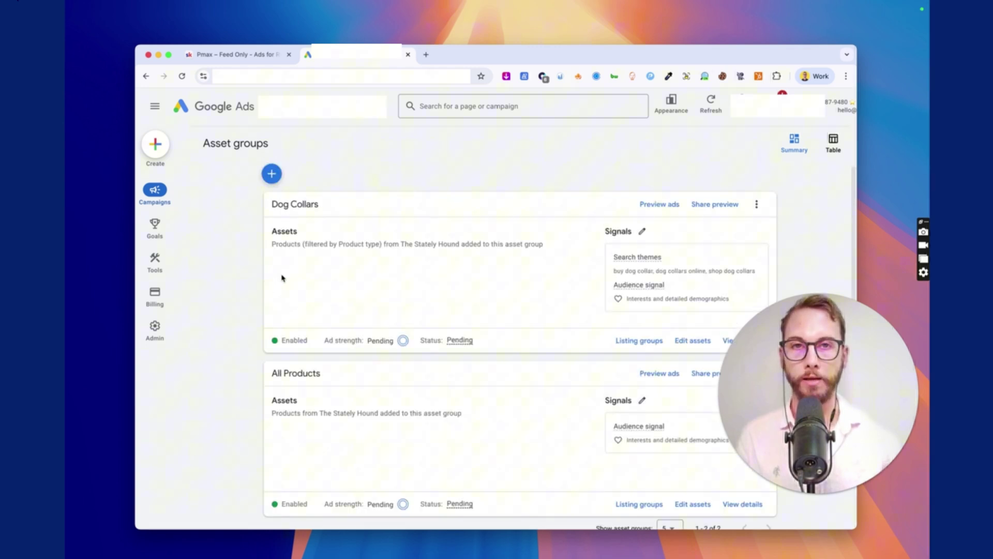
Go to the Campaigns list and highlight the UK Pmax — Feed Only campaign row.
{"action": "mouse_move", "coordinate": [155, 194]}
{"action": "left_click", "coordinate": [243, 256]}
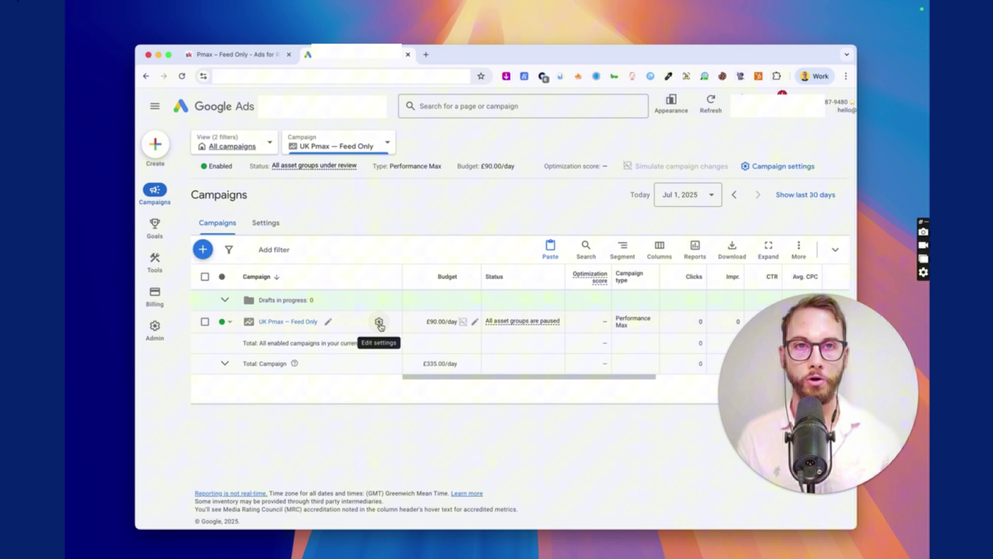
{"action": "key", "text": "ctrl+a"}
{"action": "mouse_move", "coordinate": [735, 179]}
{"action": "left_mouse_down"}
{"action": "mouse_move", "coordinate": [738, 189]}
{"action": "mouse_move", "coordinate": [724, 181]}
{"action": "mouse_move", "coordinate": [745, 194]}
{"action": "left_mouse_up"}
{"action": "key", "text": "Escape"}
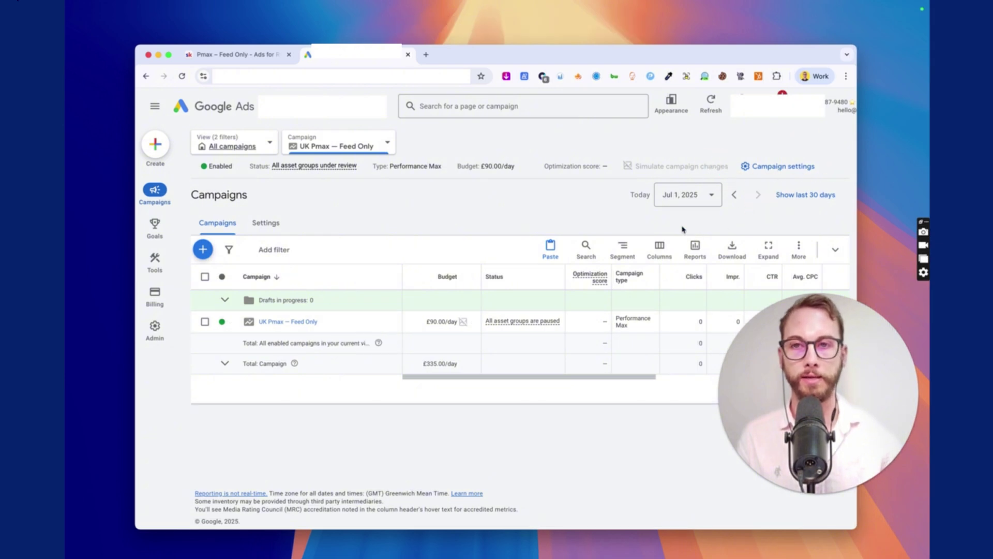
Open the UK Pmax — Feed Only campaign's settings panel.
{"action": "left_click", "coordinate": [373, 321]}
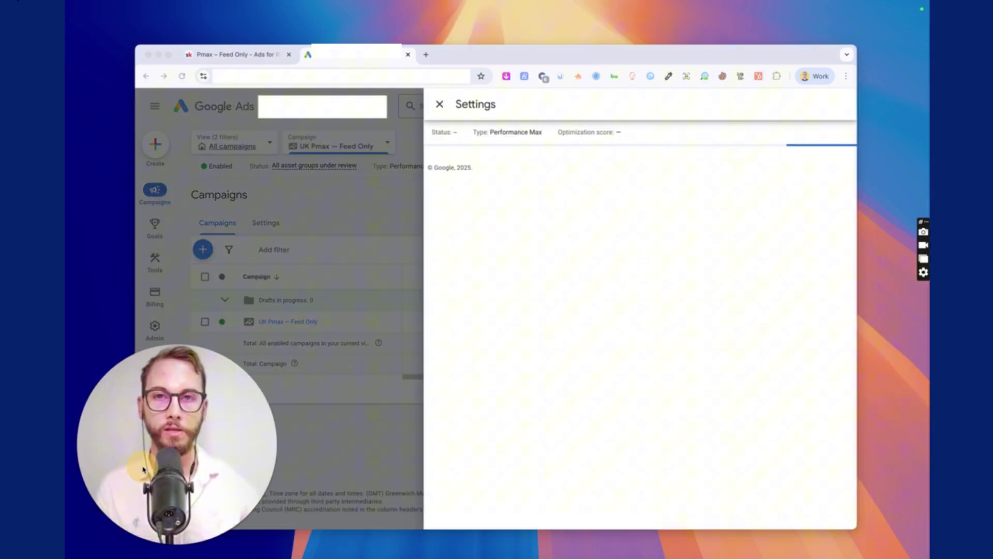
{"action": "scroll", "coordinate": [445, 318], "scroll_direction": "down", "scroll_amount": 6}
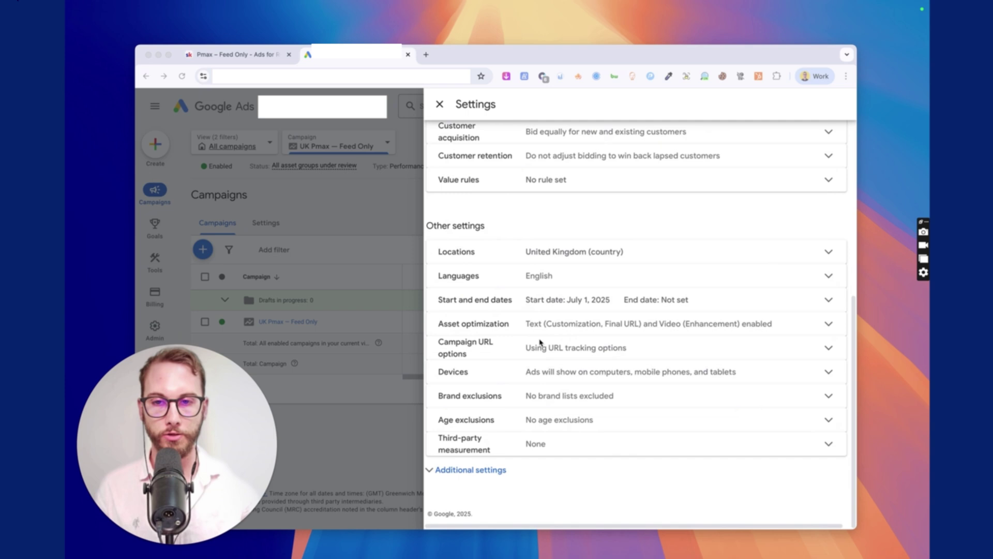
{"action": "left_click", "coordinate": [480, 475]}
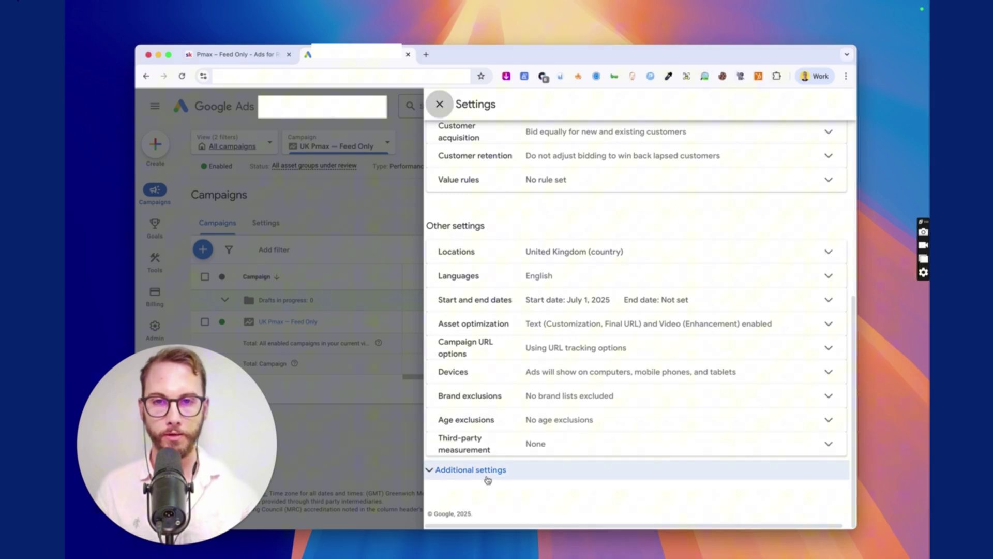
{"action": "scroll", "coordinate": [546, 317], "scroll_direction": "up", "scroll_amount": 1}
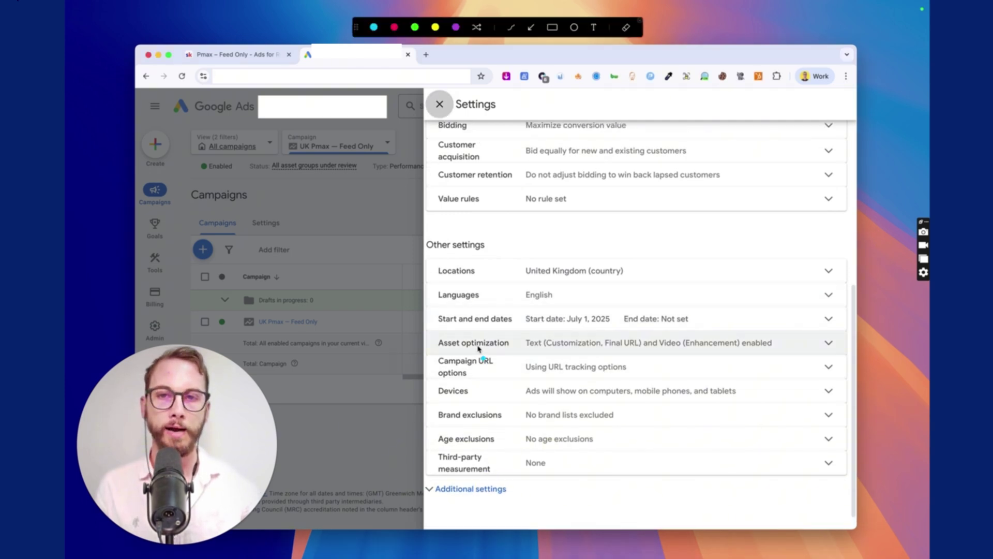
Untick text customization, final URL expansion and video enhancement under Asset optimization, then save.
{"action": "left_click", "coordinate": [634, 344]}
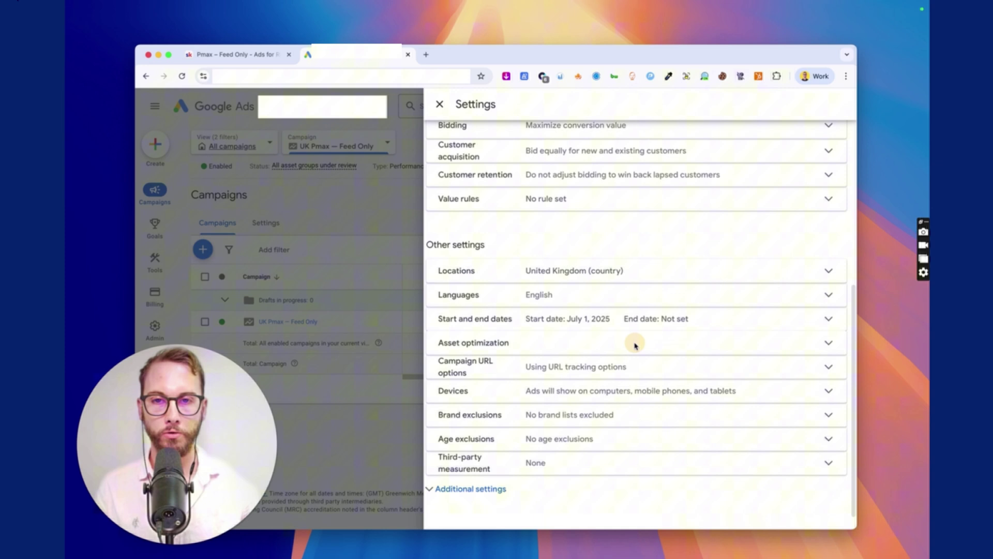
{"action": "left_click", "coordinate": [796, 414]}
{"action": "scroll", "coordinate": [601, 409], "scroll_direction": "down", "scroll_amount": 3}
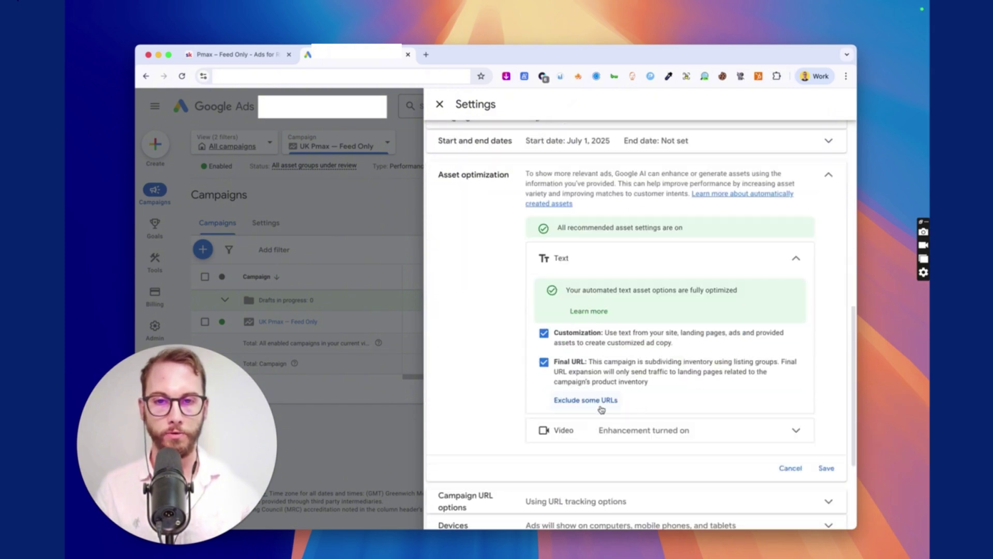
{"action": "left_click", "coordinate": [543, 333]}
{"action": "left_click", "coordinate": [544, 338]}
{"action": "left_click", "coordinate": [564, 408]}
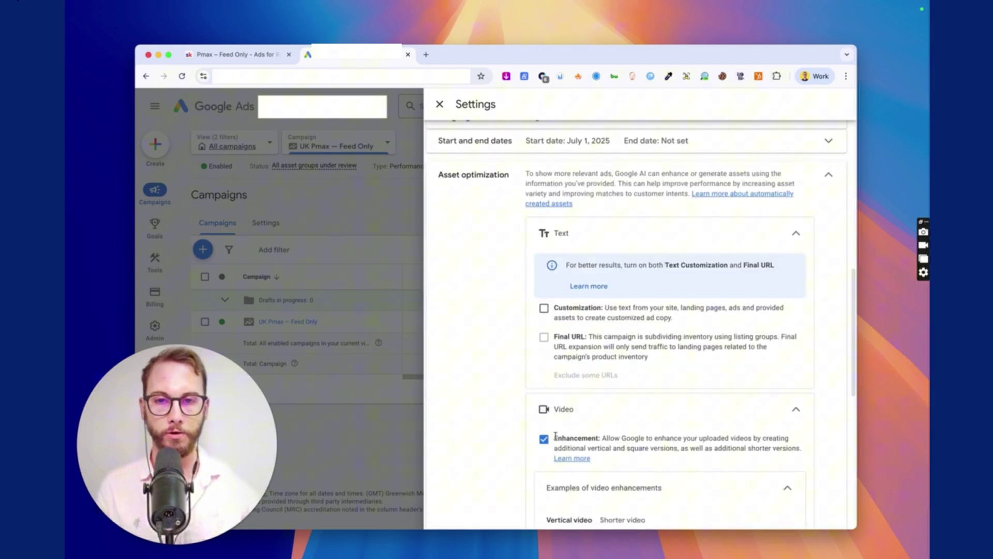
{"action": "left_click", "coordinate": [555, 438]}
{"action": "scroll", "coordinate": [705, 421], "scroll_direction": "down", "scroll_amount": 5}
{"action": "left_click", "coordinate": [825, 458]}
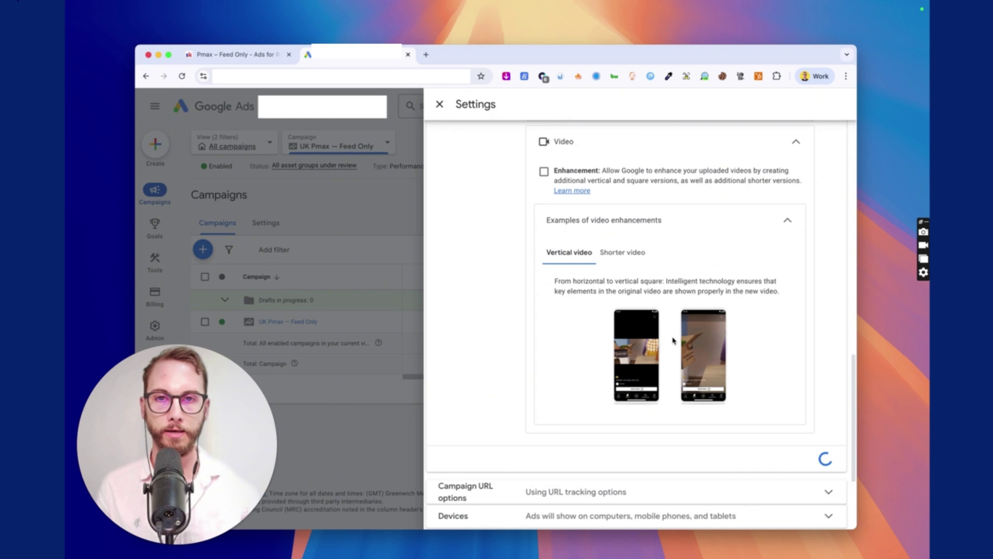
{"action": "left_click", "coordinate": [377, 426]}
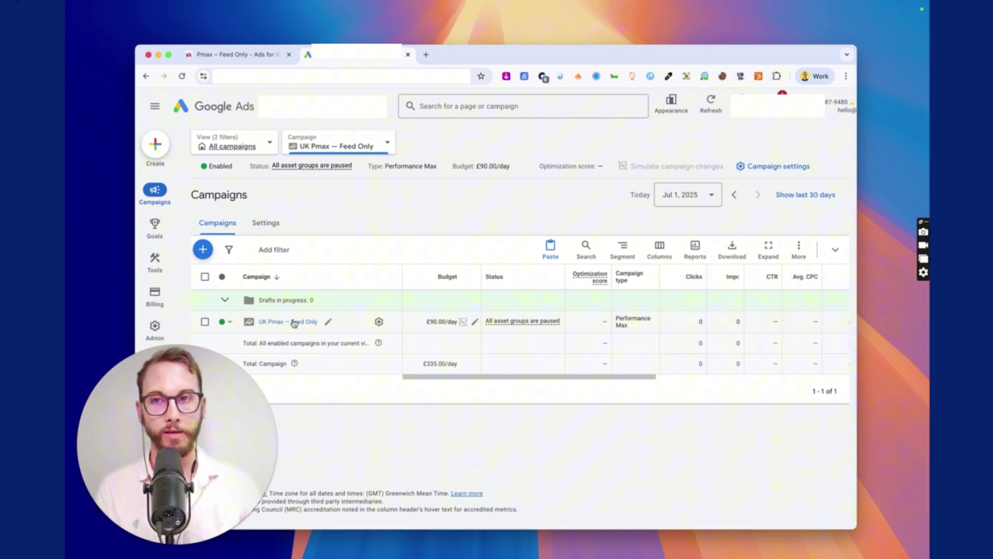
Open the UK Pmax — Feed Only campaign and review its Dog Collars and All Products asset groups, both Pending.
{"action": "left_click", "coordinate": [294, 323]}
{"action": "scroll", "coordinate": [278, 257], "scroll_direction": "down", "scroll_amount": 3}
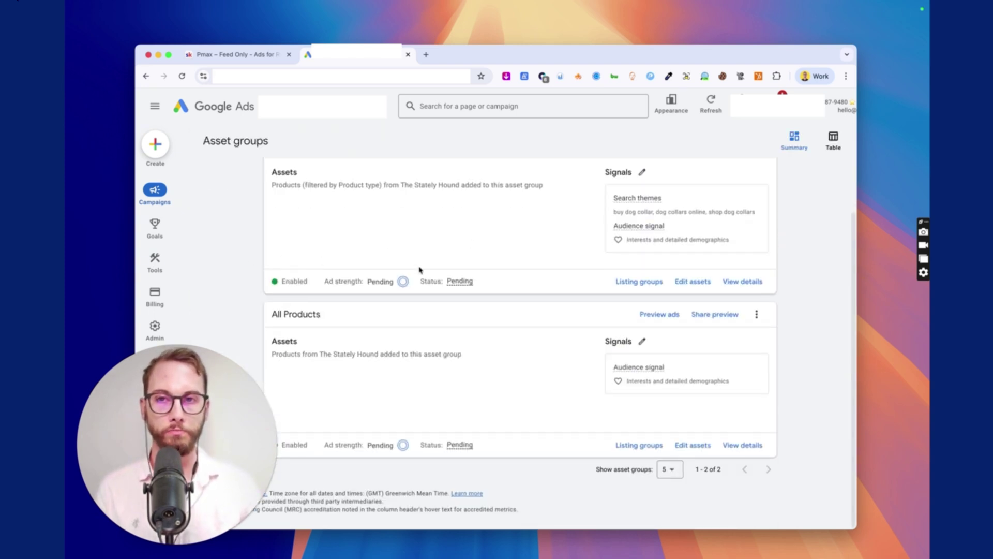
{"action": "scroll", "coordinate": [451, 266], "scroll_direction": "up", "scroll_amount": 1}
{"action": "key", "text": "ctrl+a"}
{"action": "mouse_move", "coordinate": [439, 225]}
{"action": "left_mouse_down"}
{"action": "mouse_move", "coordinate": [522, 242]}
{"action": "mouse_move", "coordinate": [696, 356]}
{"action": "left_mouse_up"}
{"action": "left_click_drag", "start_coordinate": [413, 244], "coordinate": [333, 261]}
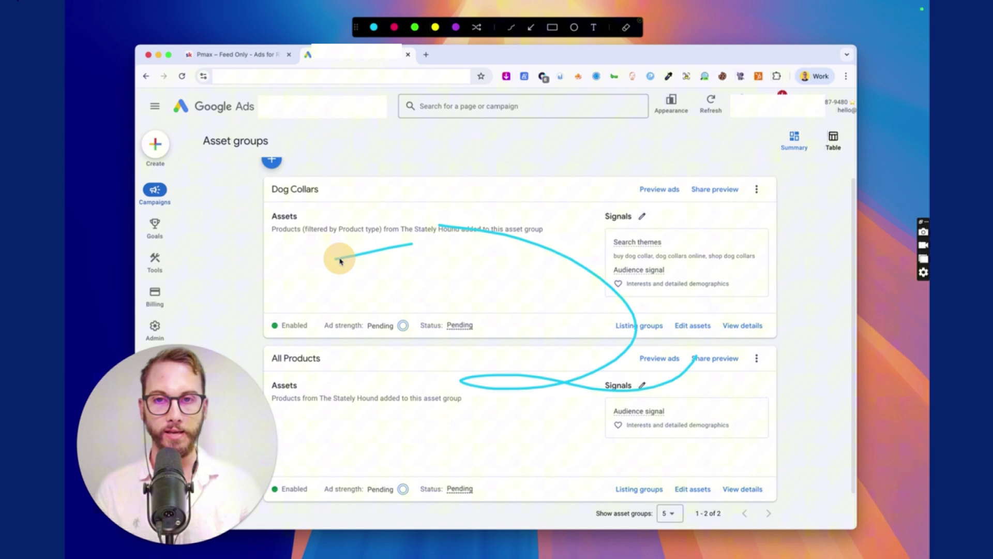
{"action": "left_click", "coordinate": [590, 323]}
{"action": "key", "text": "Escape"}
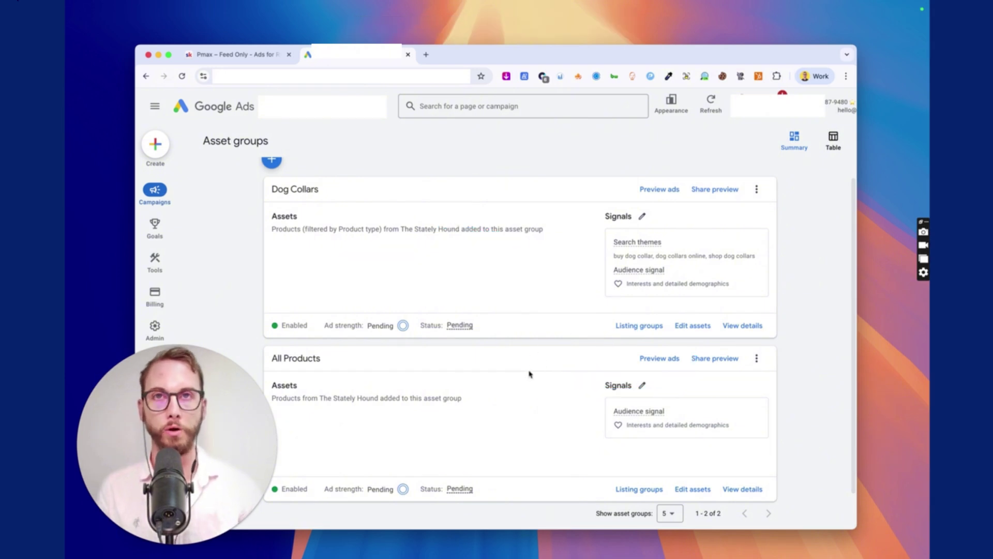
{"action": "scroll", "coordinate": [576, 368], "scroll_direction": "up", "scroll_amount": 1}
{"action": "scroll", "coordinate": [585, 373], "scroll_direction": "up", "scroll_amount": 1}
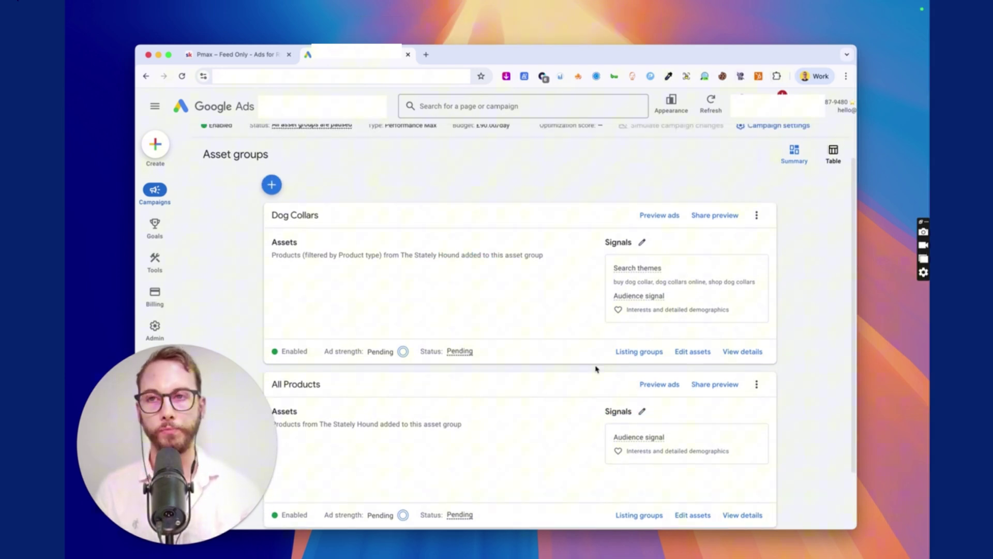